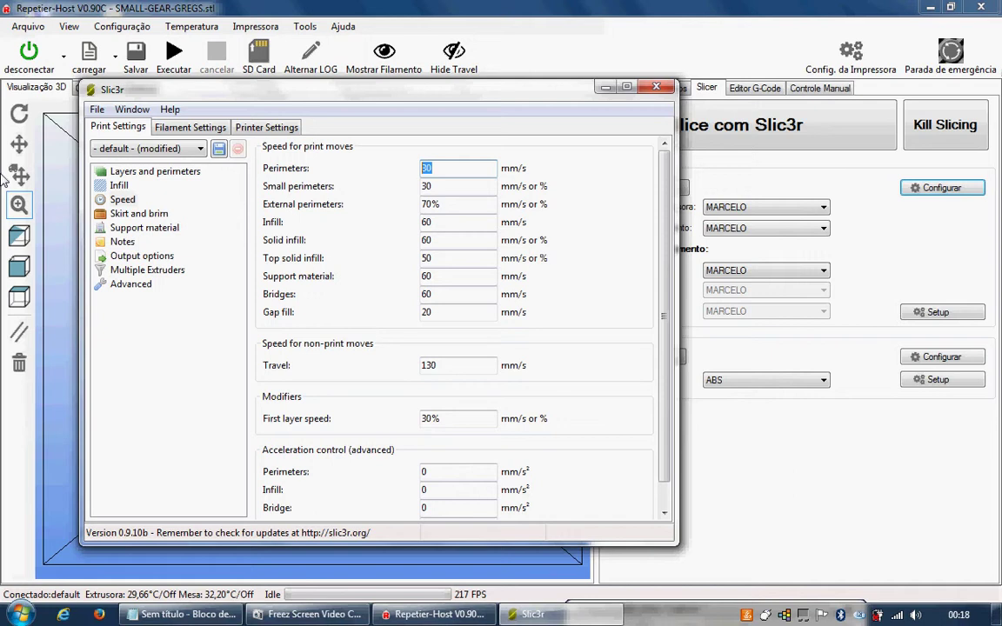
Step: Set the print speeds to 24 mm/s for perimeters and 20 mm/s for both small and external perimeters
{"action": "type", "text": "25"}
{"action": "key", "text": "BackSpace"}
{"action": "type", "text": "4"}
{"action": "key", "text": "Tab"}
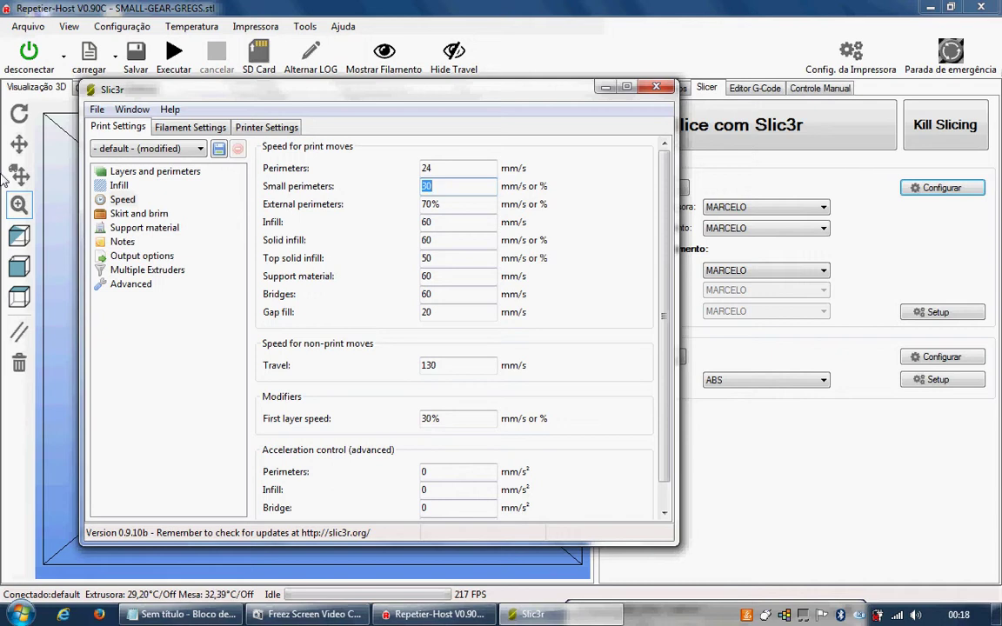
{"action": "type", "text": "20"}
{"action": "key", "text": "Tab"}
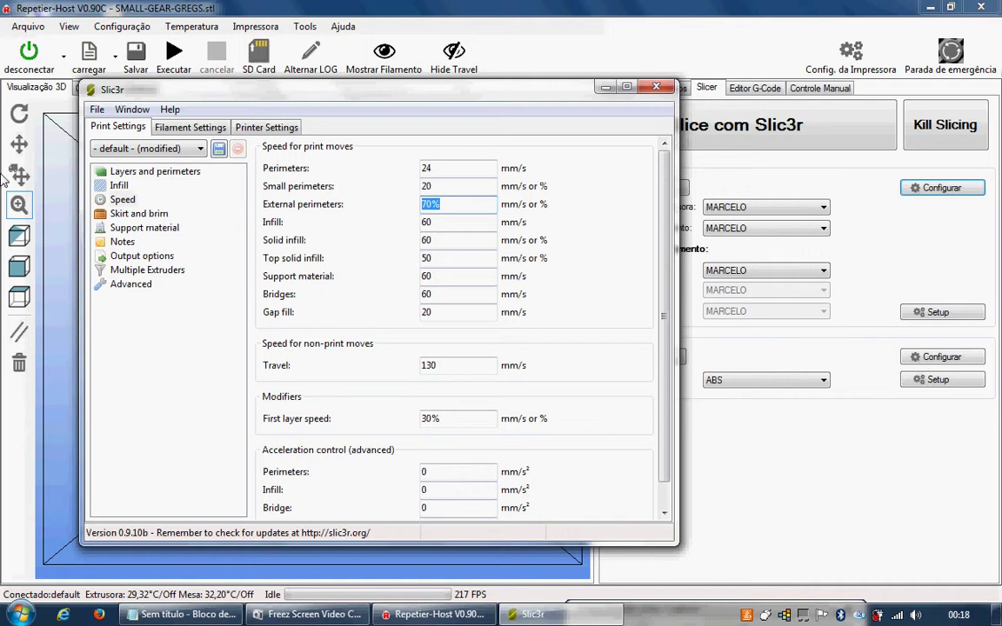
{"action": "type", "text": "20"}
{"action": "key", "text": "Tab"}
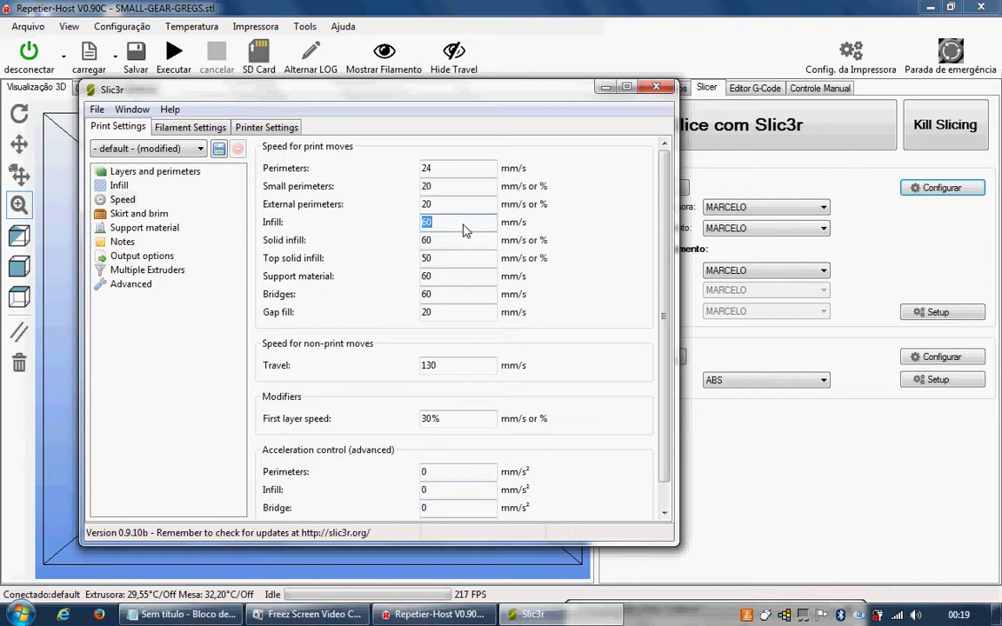
Step: Set the infill, solid infill and top solid infill speeds to 35 mm/s each
{"action": "type", "text": "35"}
{"action": "key", "text": "Tab"}
{"action": "type", "text": "35"}
{"action": "key", "text": "Tab"}
{"action": "type", "text": "35"}
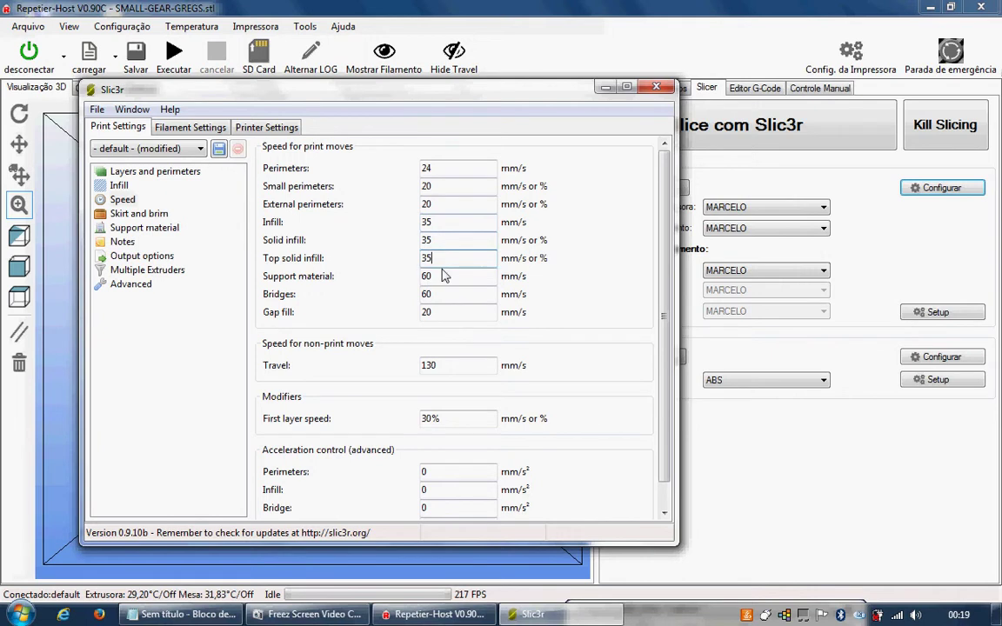
{"action": "key", "text": "Tab"}
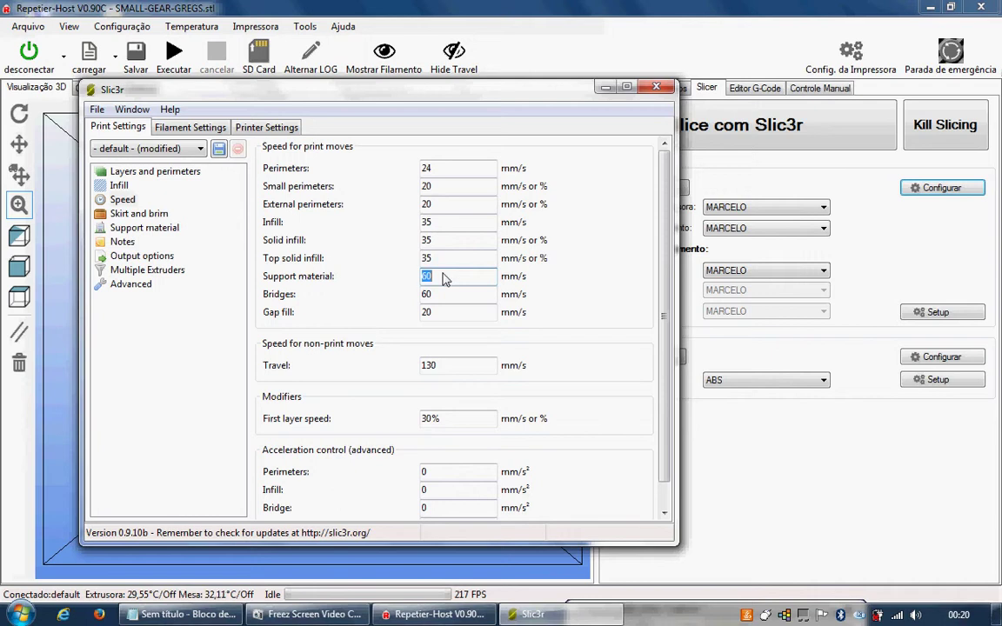
Step: Set the speeds to 25 mm/s for support material, 35 mm/s for bridges and 15 mm/s for gap fill
{"action": "type", "text": "25"}
{"action": "key", "text": "Tab"}
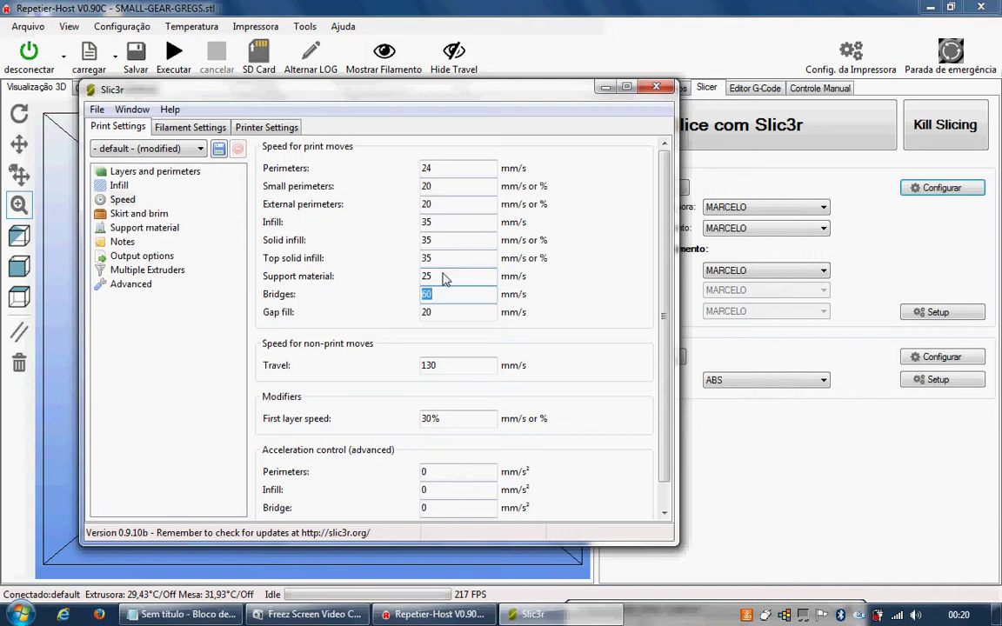
{"action": "type", "text": "35"}
{"action": "key", "text": "Tab"}
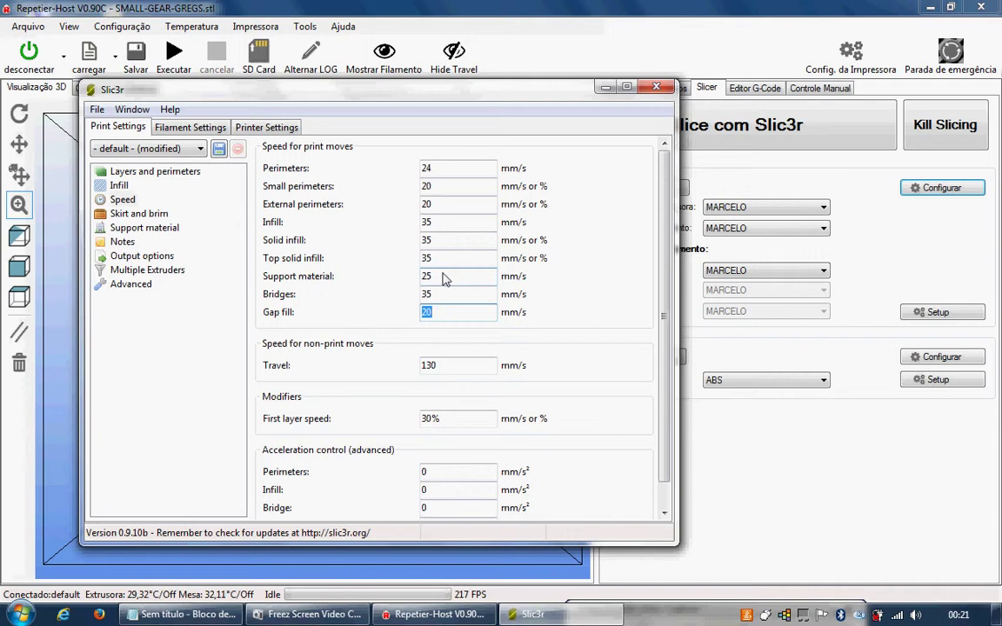
{"action": "type", "text": "15"}
{"action": "key", "text": "Tab"}
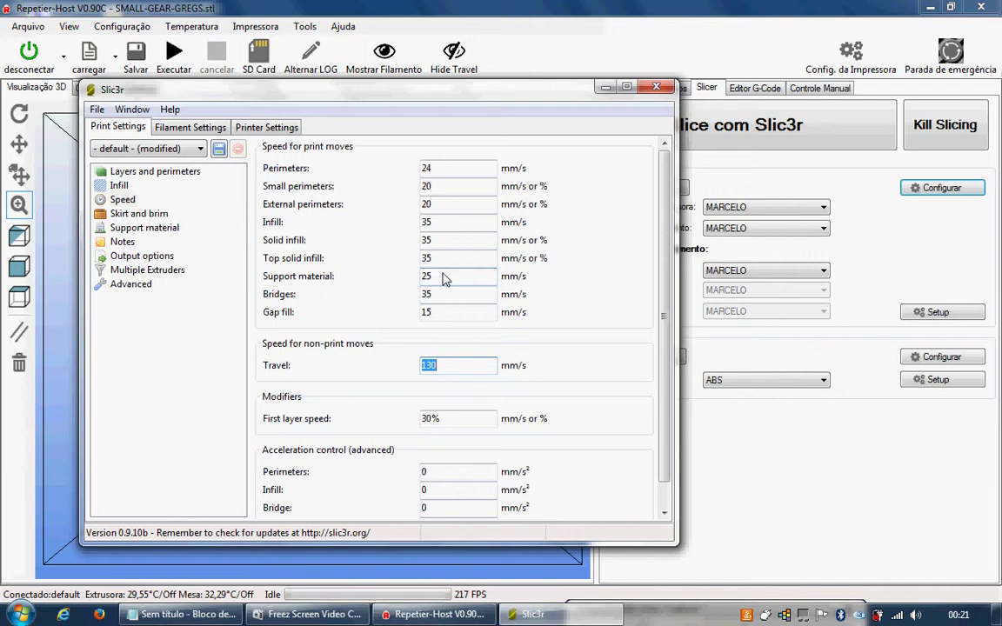
Step: Set the travel speed to 115 mm/s and the first layer speed to 45%
{"action": "type", "text": "115"}
{"action": "key", "text": "Tab"}
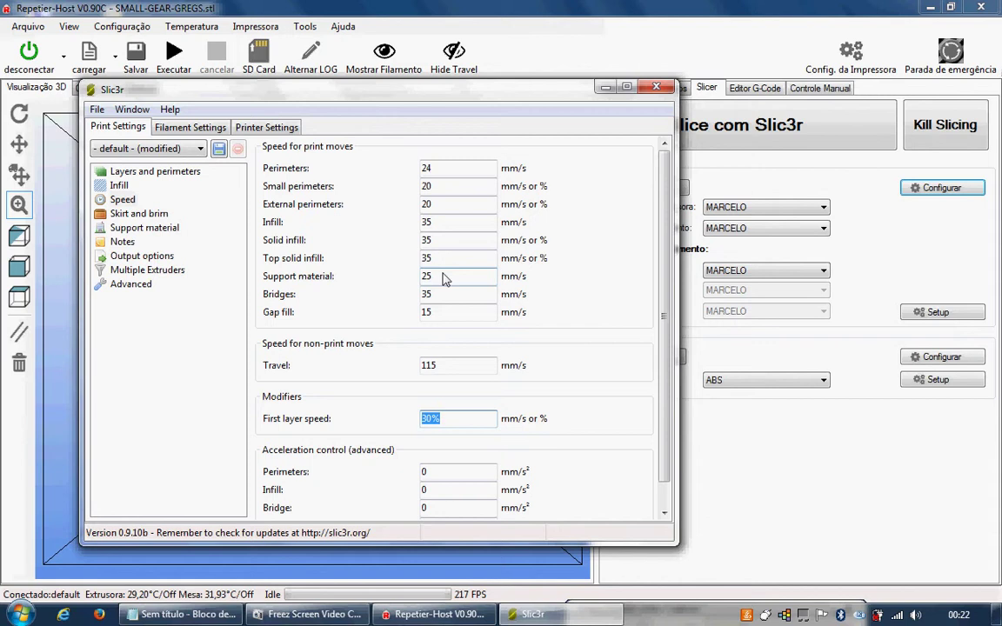
{"action": "type", "text": "45%"}
{"action": "key", "text": "Tab"}
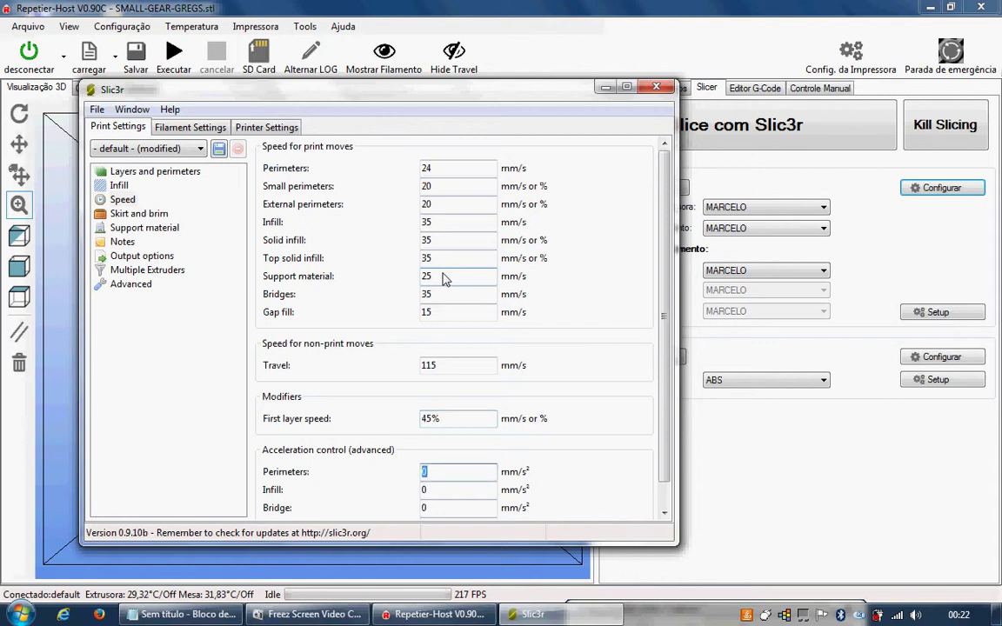
{"action": "key", "text": "Tab"}
{"action": "key", "text": "Tab"}
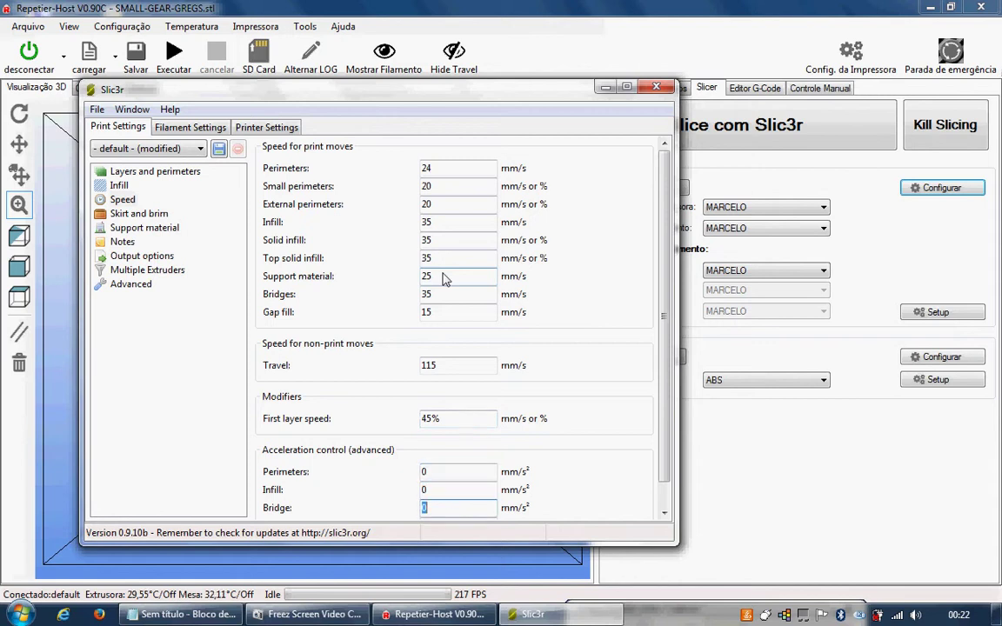
{"action": "key", "text": "Tab"}
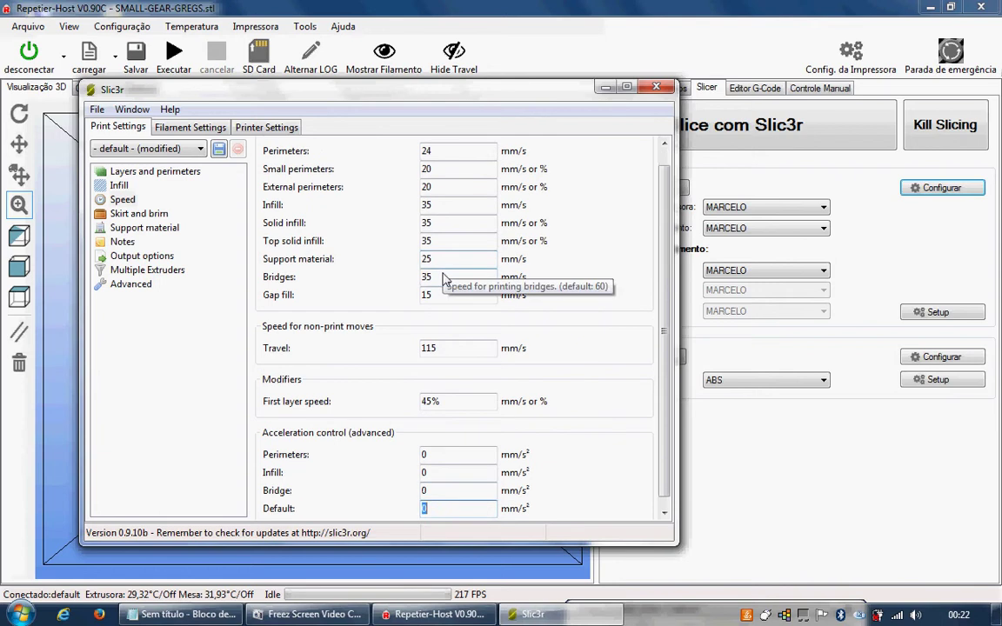
{"action": "key", "text": "Tab"}
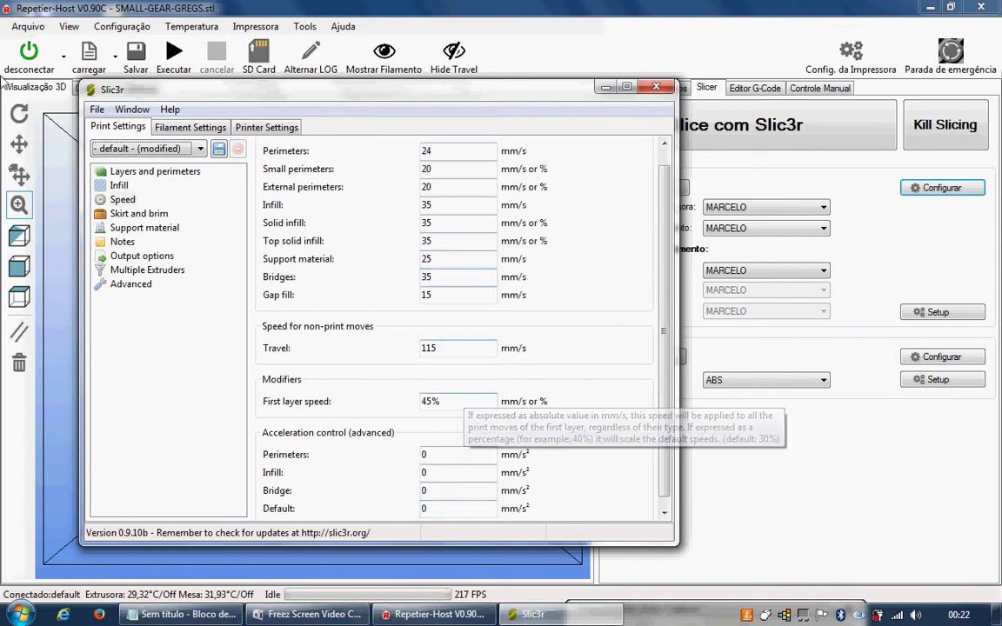
Step: Set the skirt's distance from the object to 9 mm in the skirt and brim settings
{"action": "left_click", "coordinate": [139, 213]}
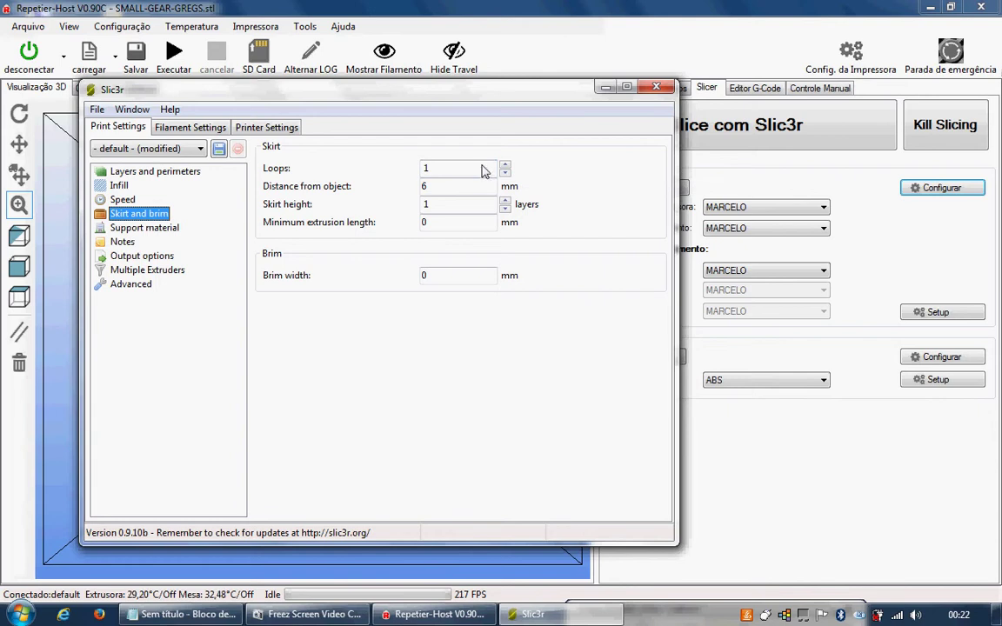
{"action": "left_click", "coordinate": [478, 172]}
{"action": "double_click", "coordinate": [477, 178]}
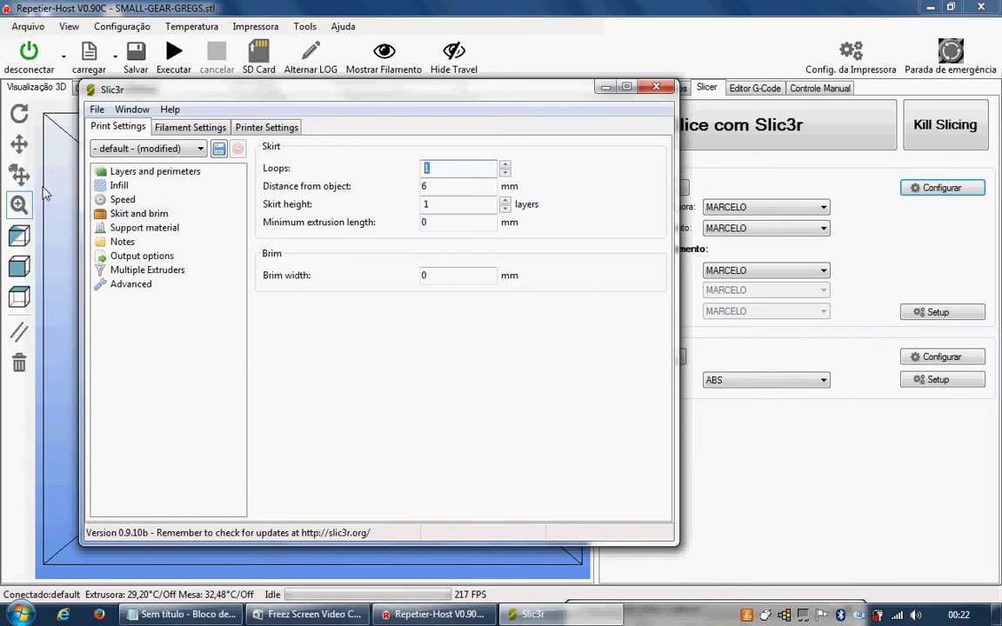
{"action": "key", "text": "Tab"}
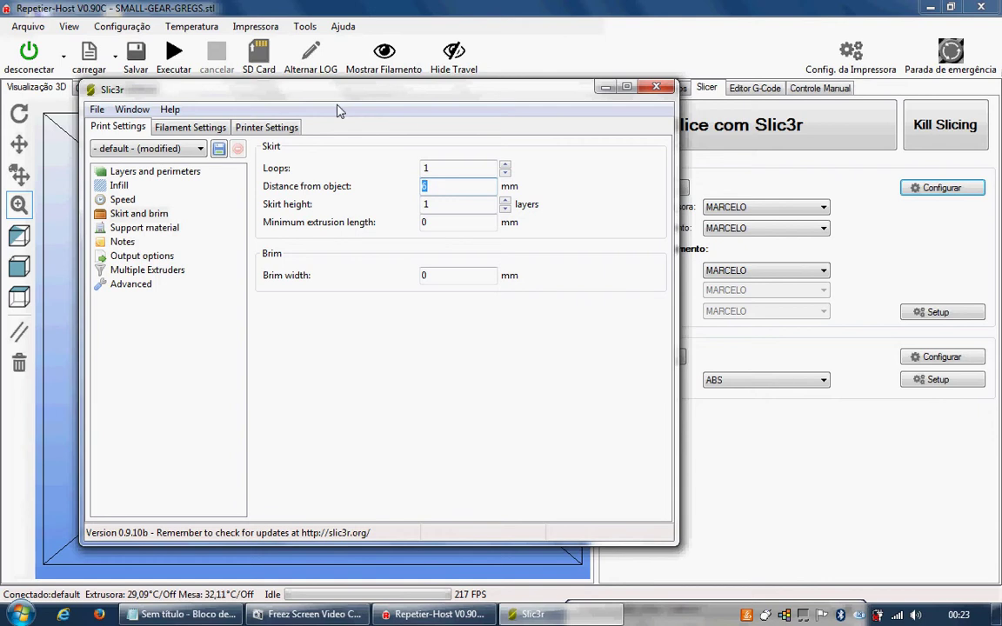
{"action": "type", "text": "9"}
{"action": "key", "text": "Tab"}
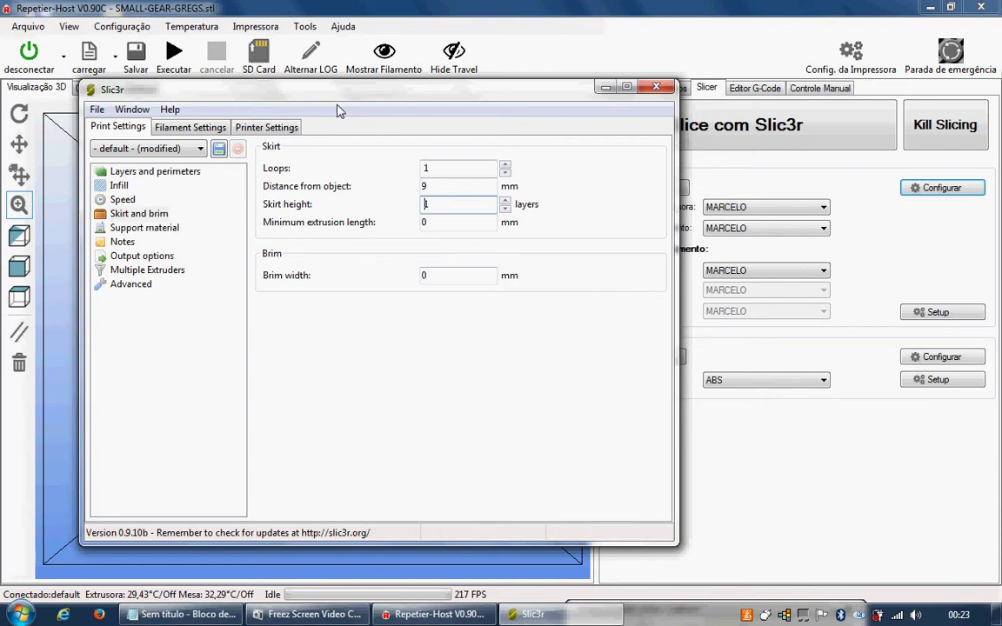
{"action": "key", "text": "Tab"}
{"action": "key", "text": "Tab"}
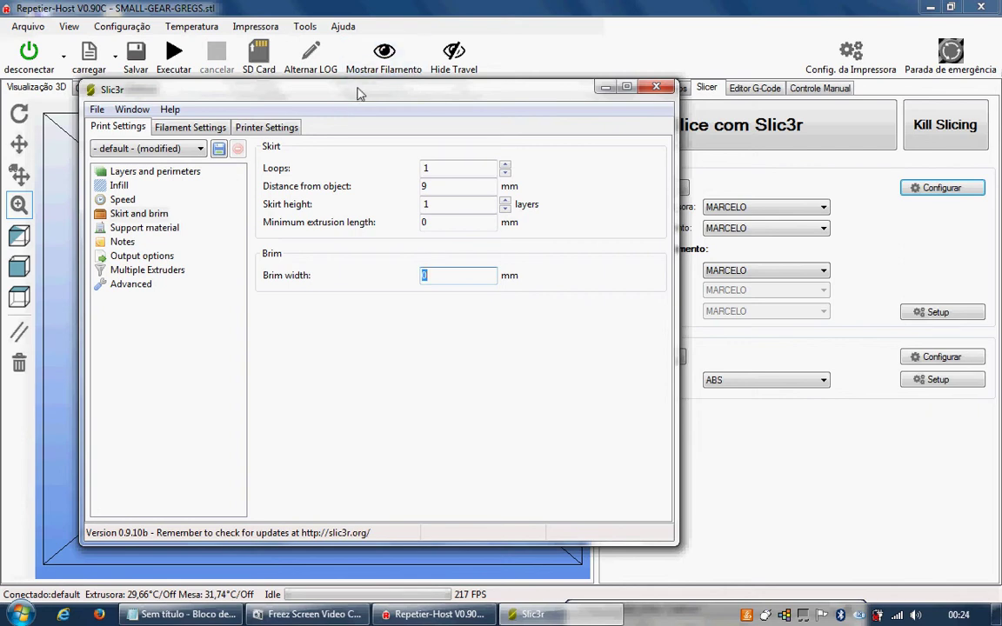
{"action": "left_click_drag", "start_coordinate": [324, 87], "coordinate": [669, 134]}
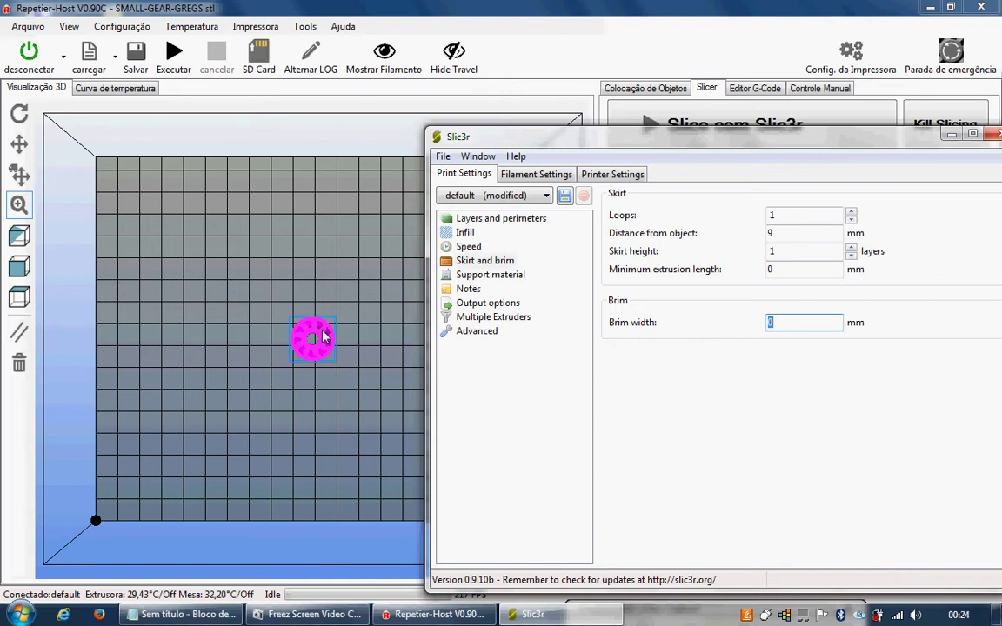
{"action": "left_click_drag", "start_coordinate": [750, 141], "coordinate": [477, 93]}
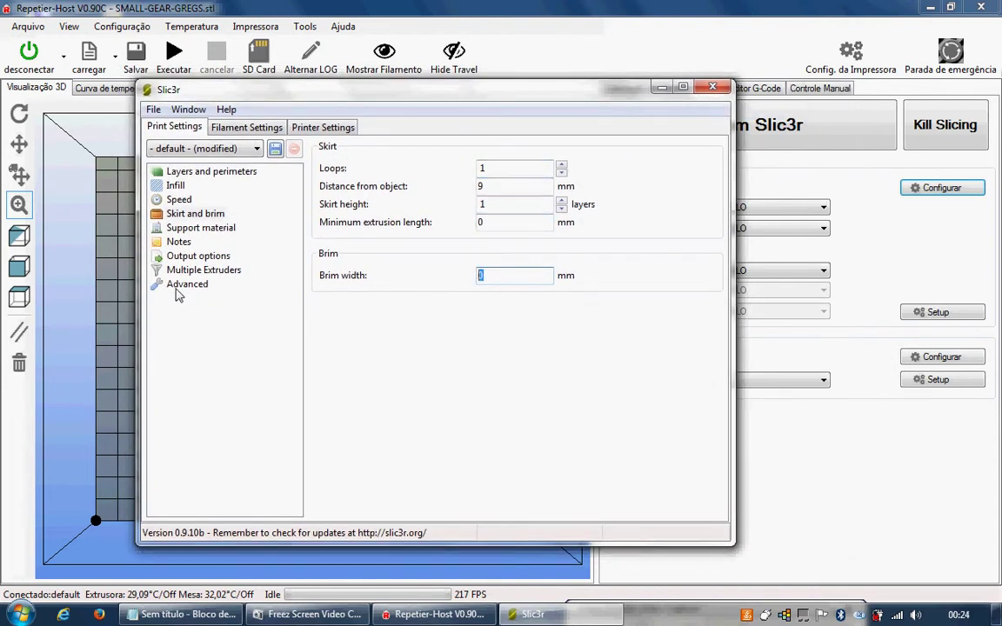
Step: Review the support material options together with the support material print speed
{"action": "left_click", "coordinate": [205, 228]}
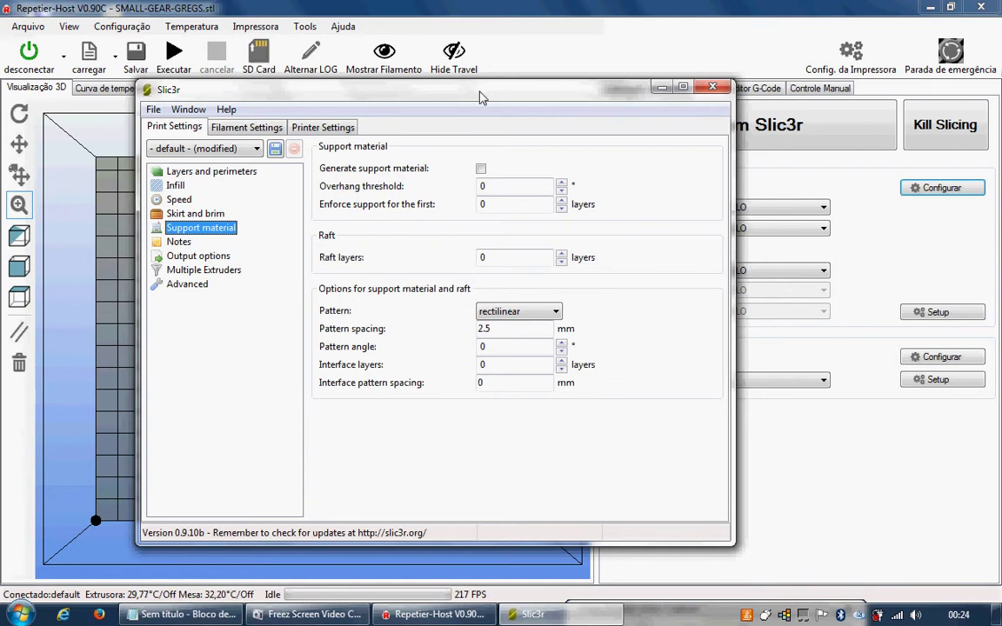
{"action": "left_click_drag", "start_coordinate": [475, 97], "coordinate": [535, 125]}
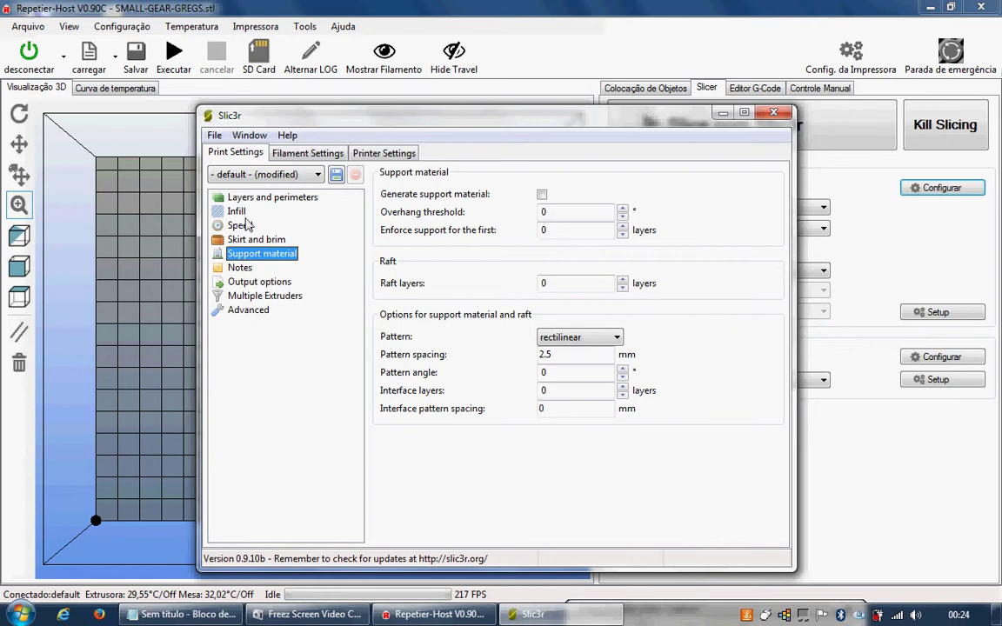
{"action": "left_click", "coordinate": [237, 212]}
{"action": "left_click", "coordinate": [240, 225]}
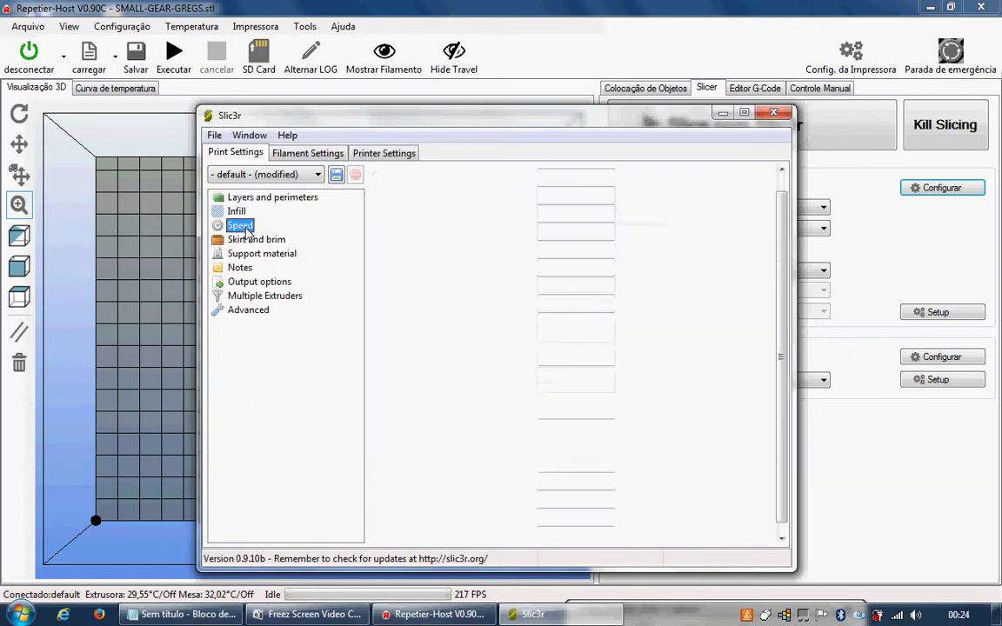
{"action": "double_click", "coordinate": [573, 285]}
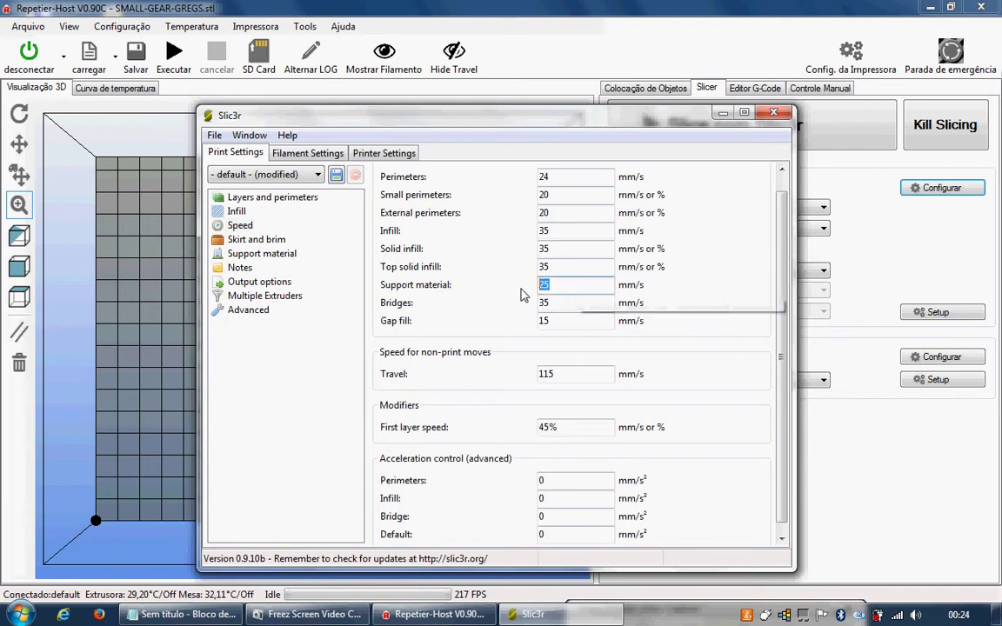
{"action": "left_click", "coordinate": [261, 253]}
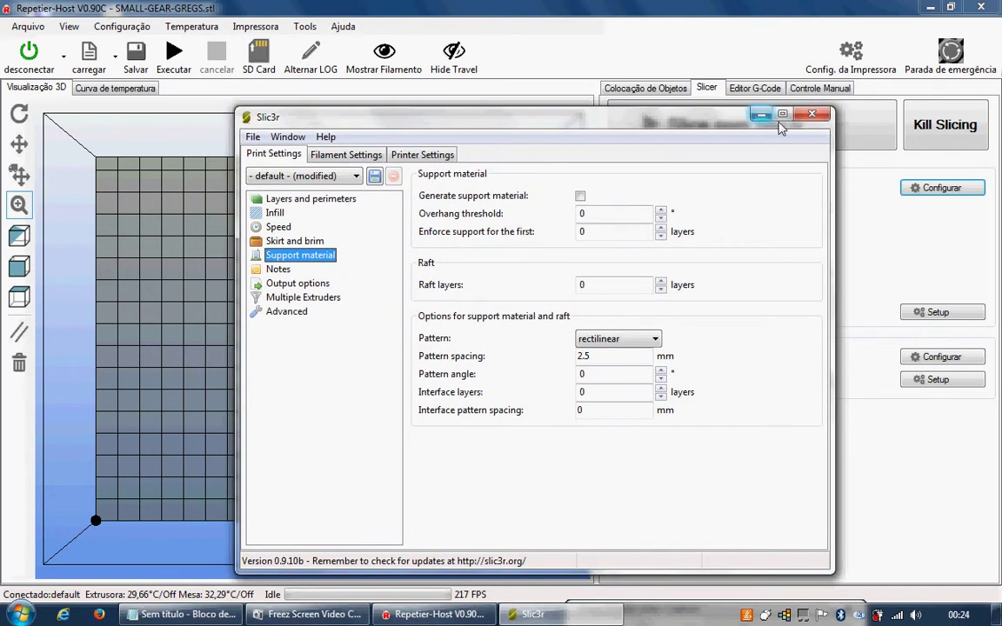
Step: Switch to Repetier-Host and examine the small gear up close from the side, including the hexagonal recess in its base
{"action": "left_click", "coordinate": [773, 111]}
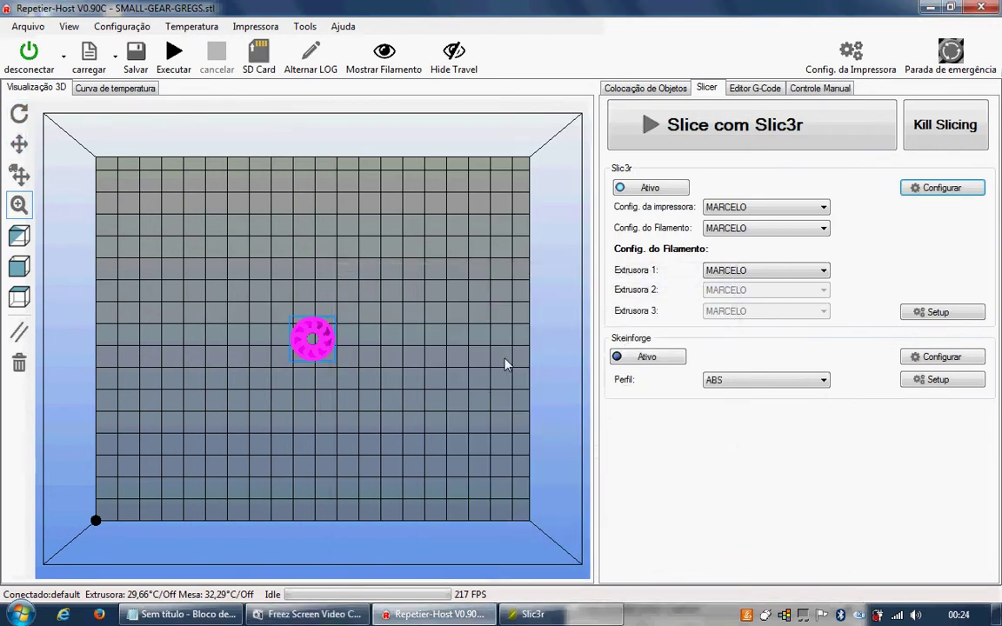
{"action": "scroll", "coordinate": [357, 306], "scroll_direction": "up", "scroll_amount": 6}
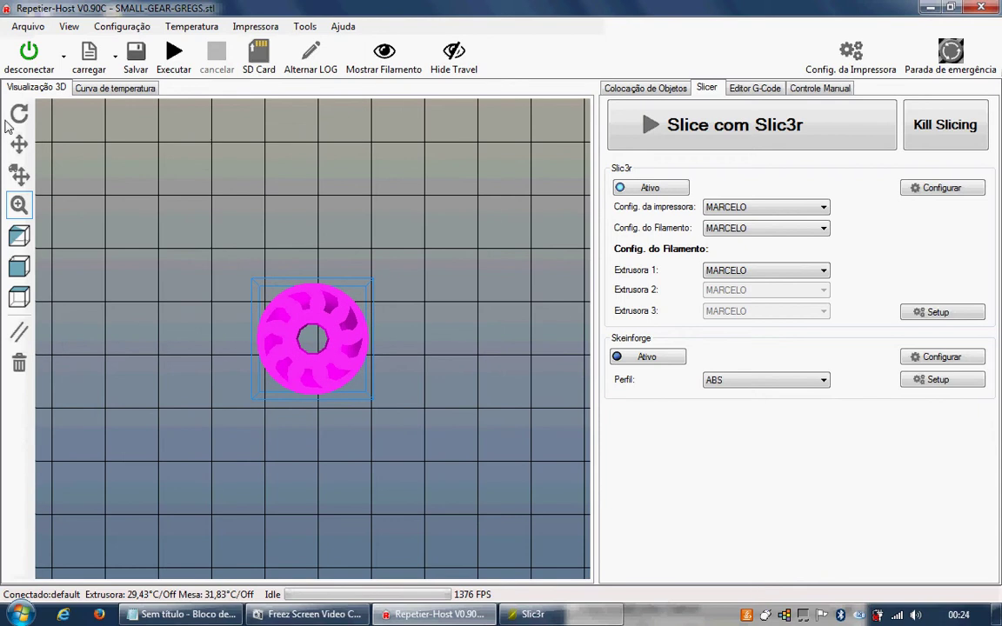
{"action": "left_click", "coordinate": [19, 113]}
{"action": "left_click_drag", "start_coordinate": [263, 270], "coordinate": [343, 509]}
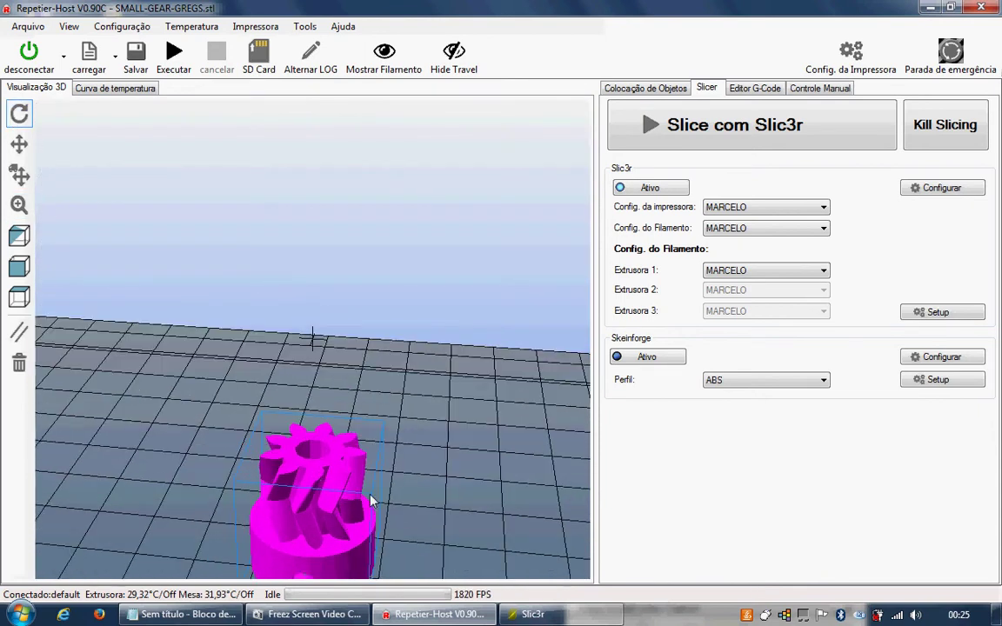
{"action": "left_click", "coordinate": [19, 144]}
{"action": "left_click_drag", "start_coordinate": [435, 371], "coordinate": [474, 223]}
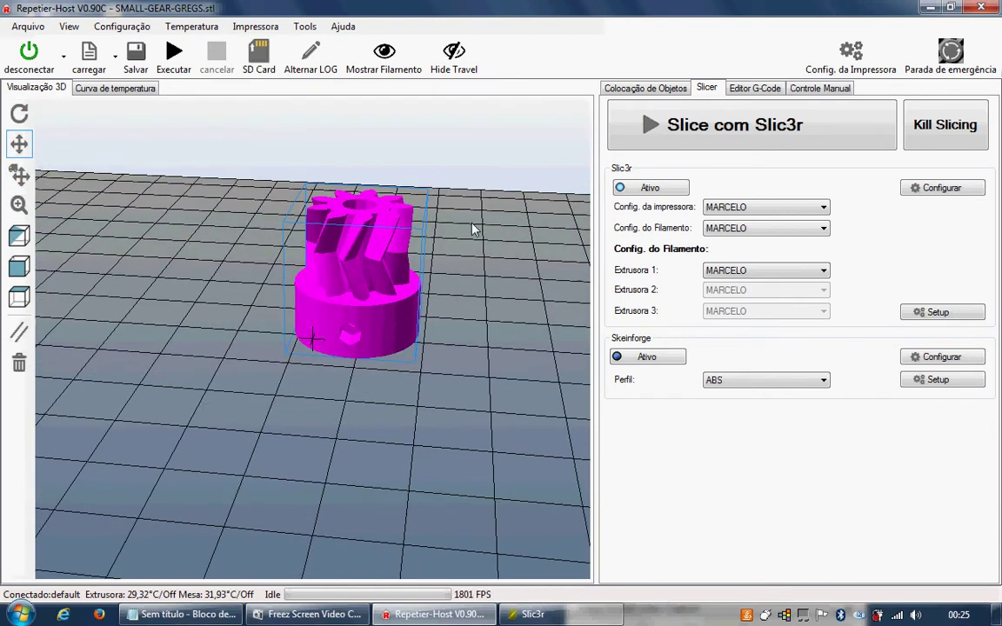
{"action": "left_click", "coordinate": [20, 113]}
{"action": "left_click_drag", "start_coordinate": [356, 248], "coordinate": [378, 185]}
{"action": "left_click", "coordinate": [19, 205]}
{"action": "left_click_drag", "start_coordinate": [365, 296], "coordinate": [366, 400]}
{"action": "left_click", "coordinate": [19, 145]}
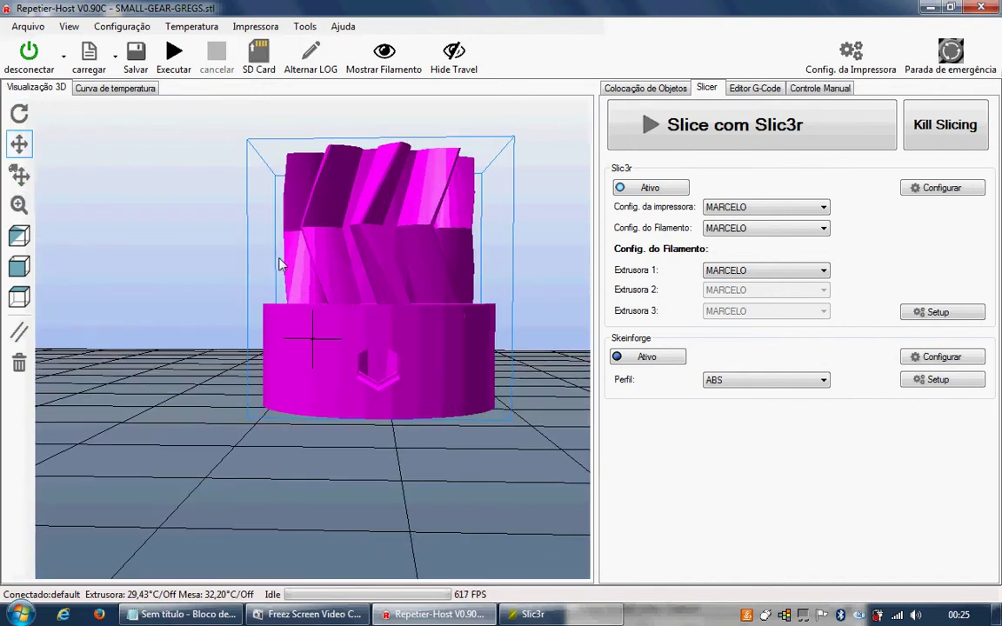
{"action": "left_click_drag", "start_coordinate": [285, 263], "coordinate": [341, 372]}
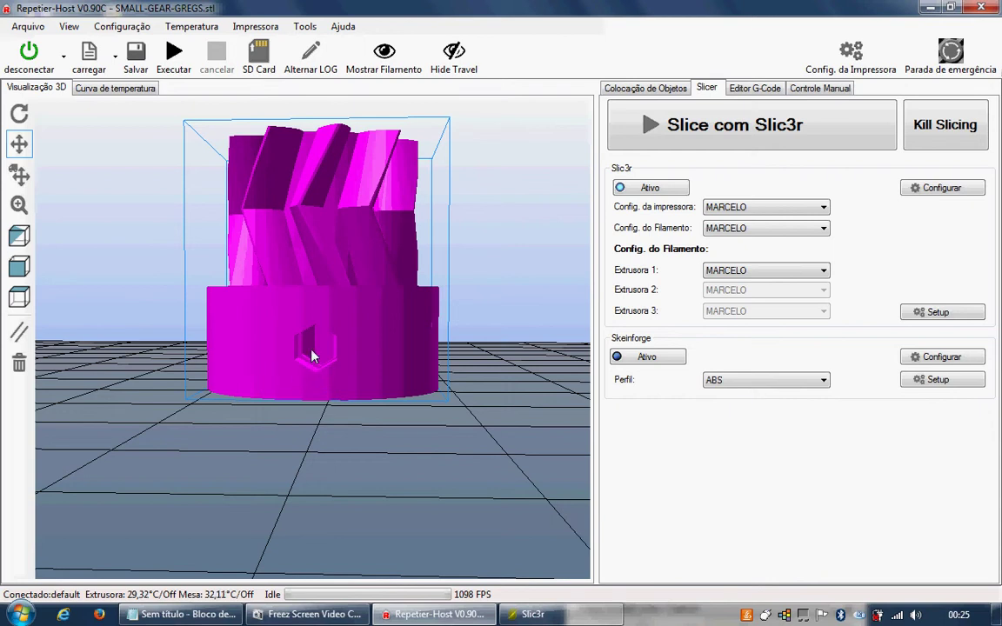
Step: Switch back to Slic3r, enable support material generation and set the overhang threshold to 45°
{"action": "left_click", "coordinate": [529, 616]}
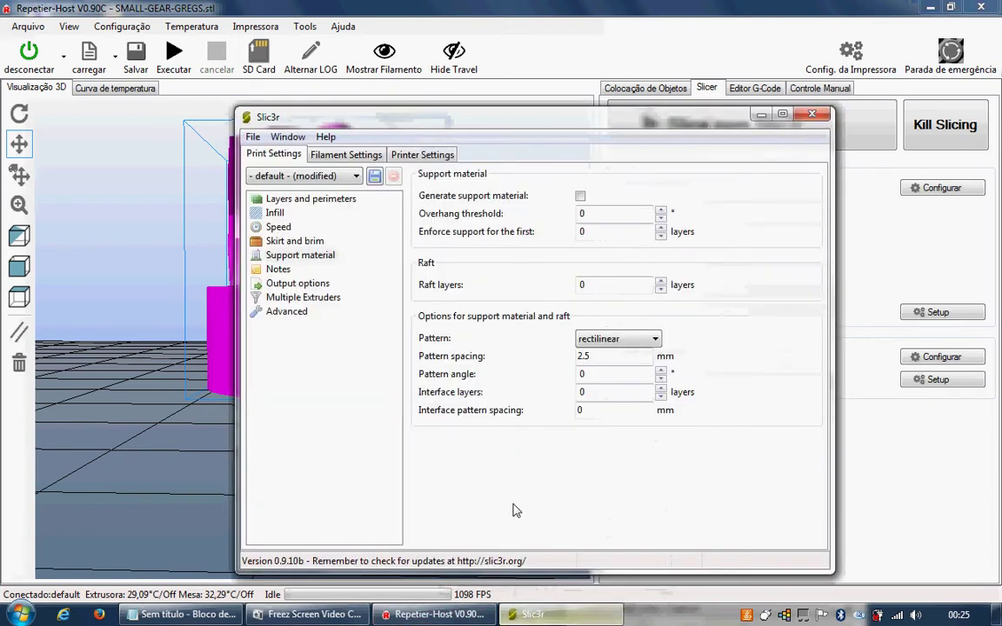
{"action": "left_click", "coordinate": [580, 196]}
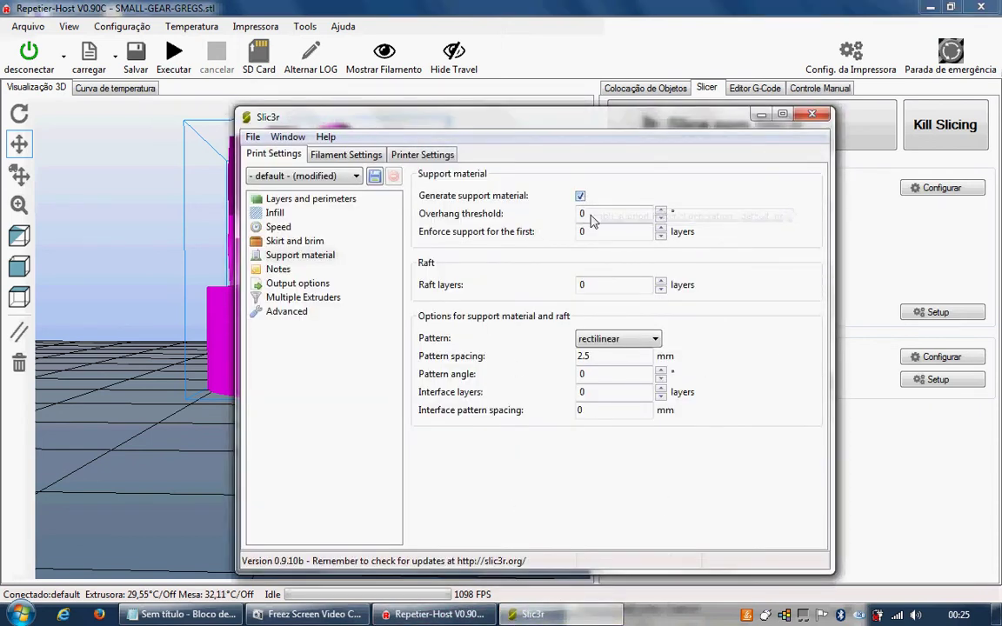
{"action": "left_click", "coordinate": [661, 210]}
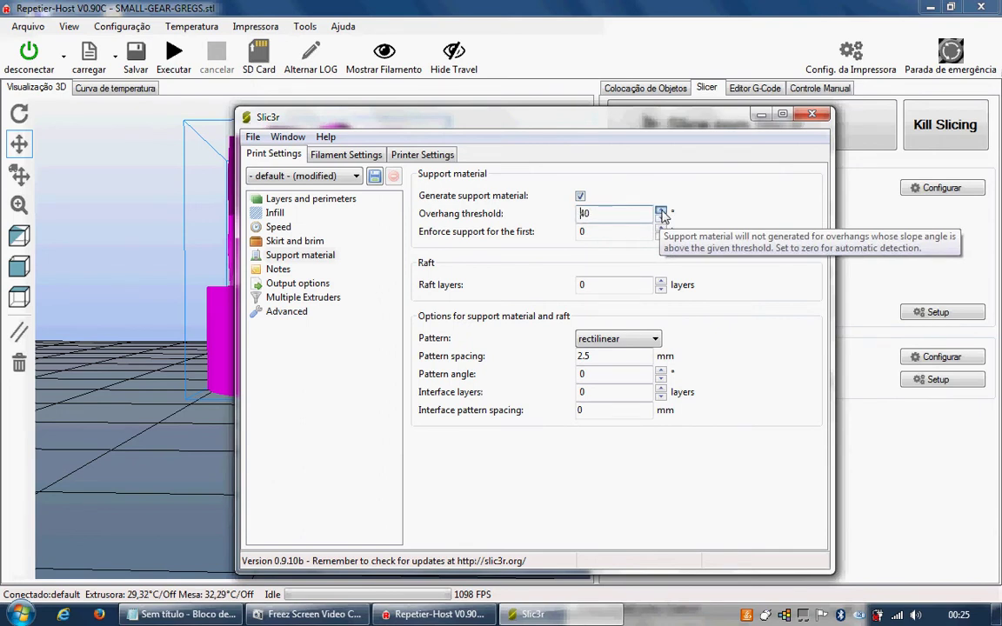
{"action": "left_click", "coordinate": [661, 211]}
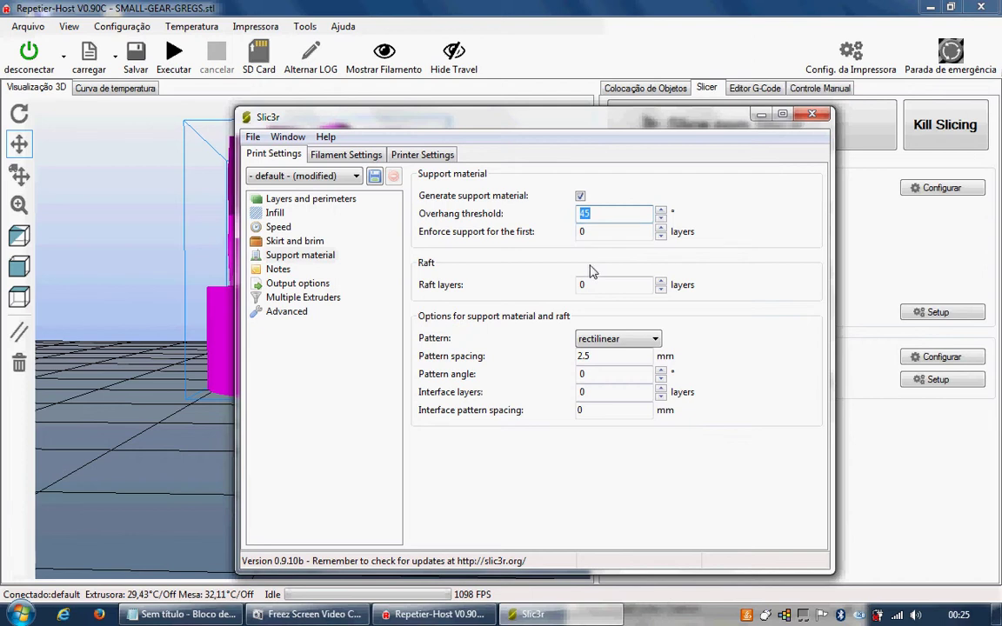
Step: Review the support pattern choices, keeping rectilinear, and check the pattern spacing
{"action": "left_click", "coordinate": [599, 346]}
{"action": "left_click", "coordinate": [584, 351]}
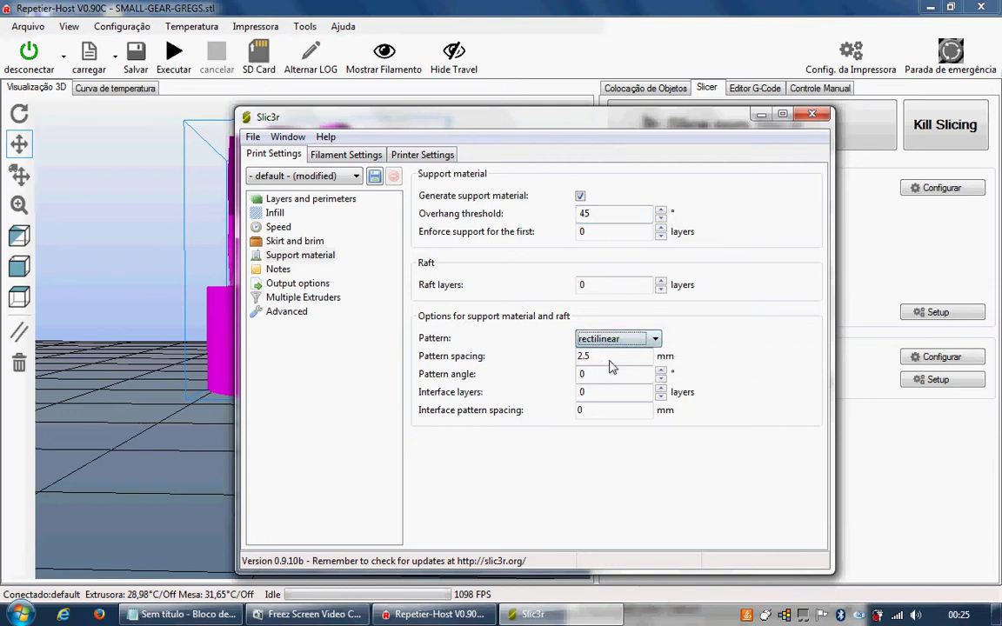
{"action": "left_click", "coordinate": [609, 358]}
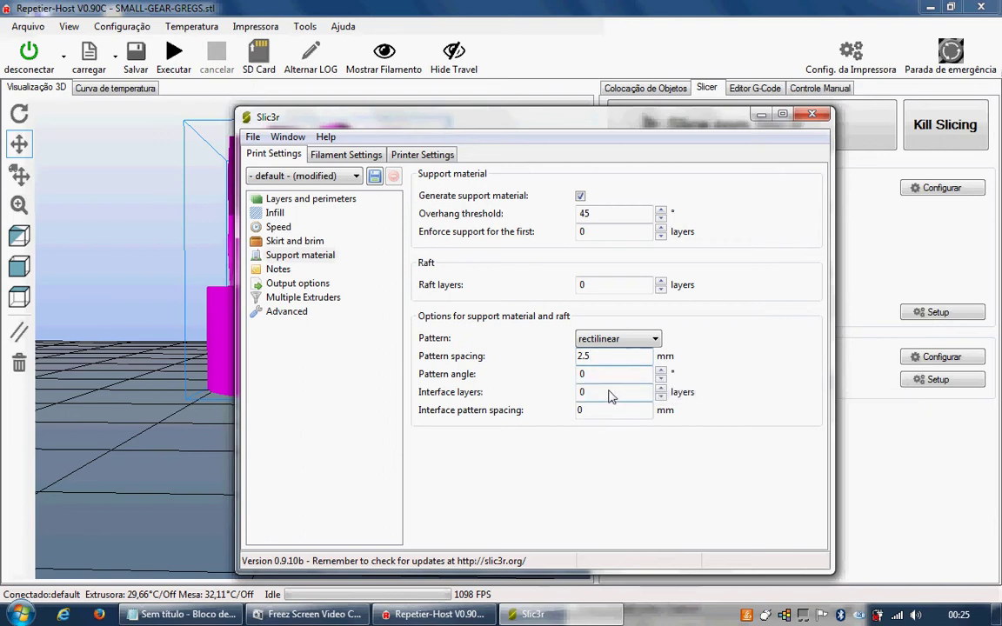
Step: Switch to Repetier-Host and examine the gear's underside slot and the hexagonal recess in its base up close
{"action": "left_click", "coordinate": [762, 115]}
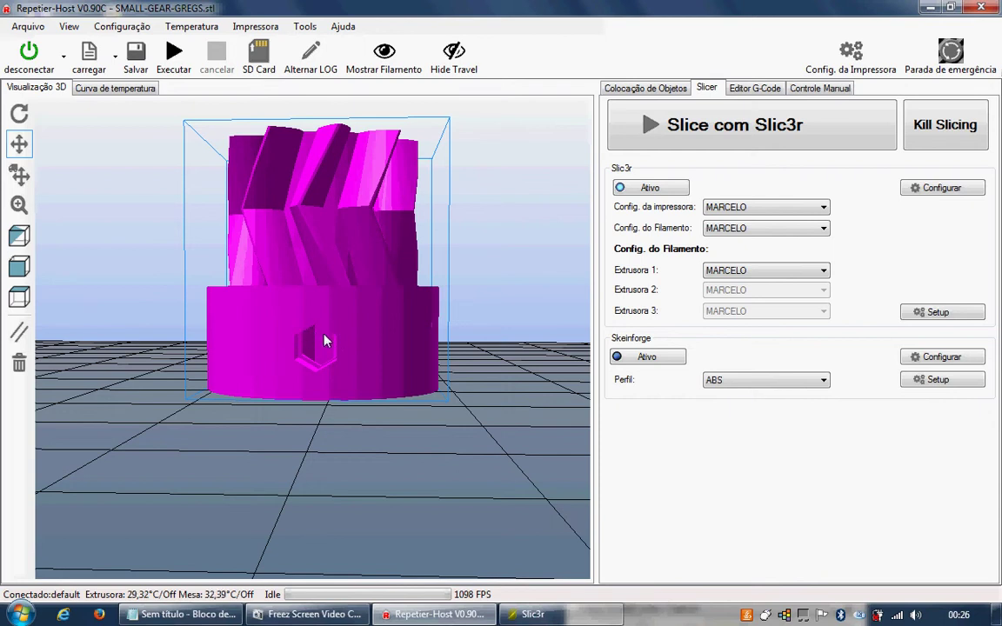
{"action": "left_click", "coordinate": [19, 113]}
{"action": "left_click_drag", "start_coordinate": [317, 290], "coordinate": [339, 231]}
{"action": "left_click", "coordinate": [19, 143]}
{"action": "left_click", "coordinate": [19, 204]}
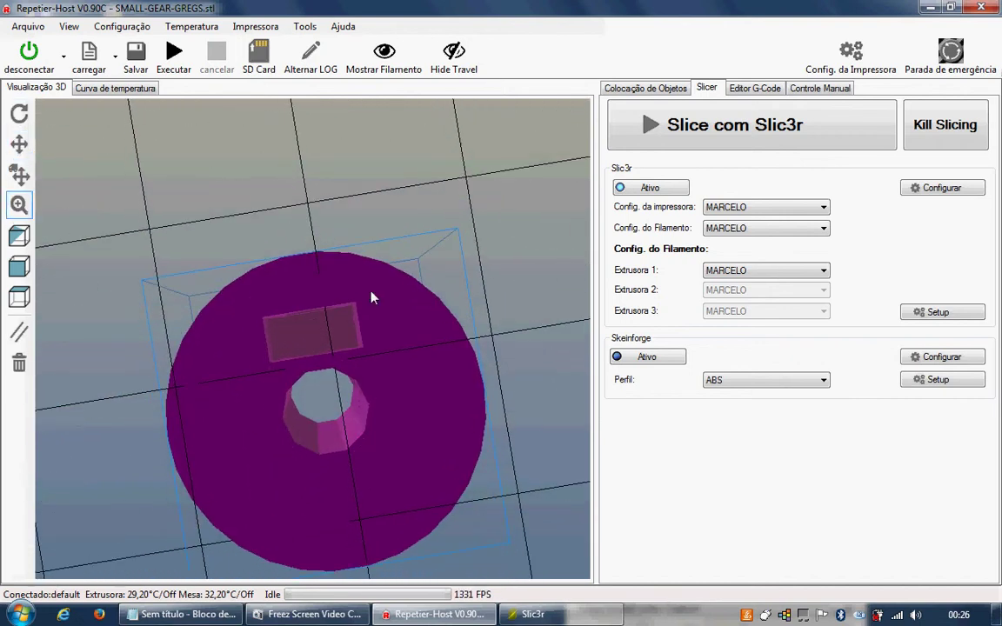
{"action": "left_click_drag", "start_coordinate": [371, 294], "coordinate": [207, 318]}
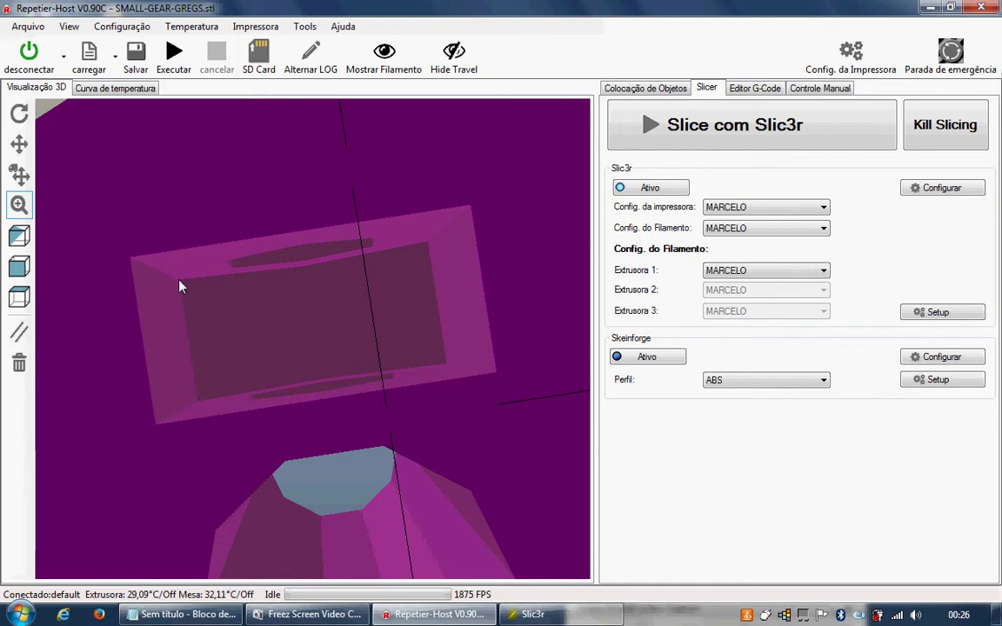
{"action": "left_click", "coordinate": [20, 113]}
{"action": "left_click_drag", "start_coordinate": [215, 191], "coordinate": [241, 362]}
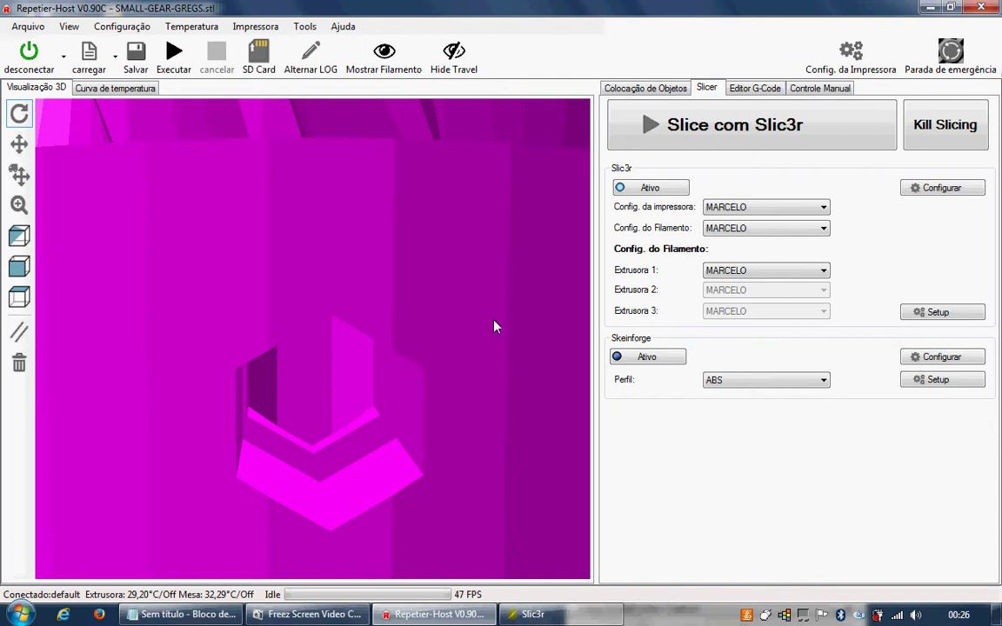
Step: Examine the whole gear on the print bed from the side and at an angle, and return to the top view
{"action": "left_click", "coordinate": [19, 266]}
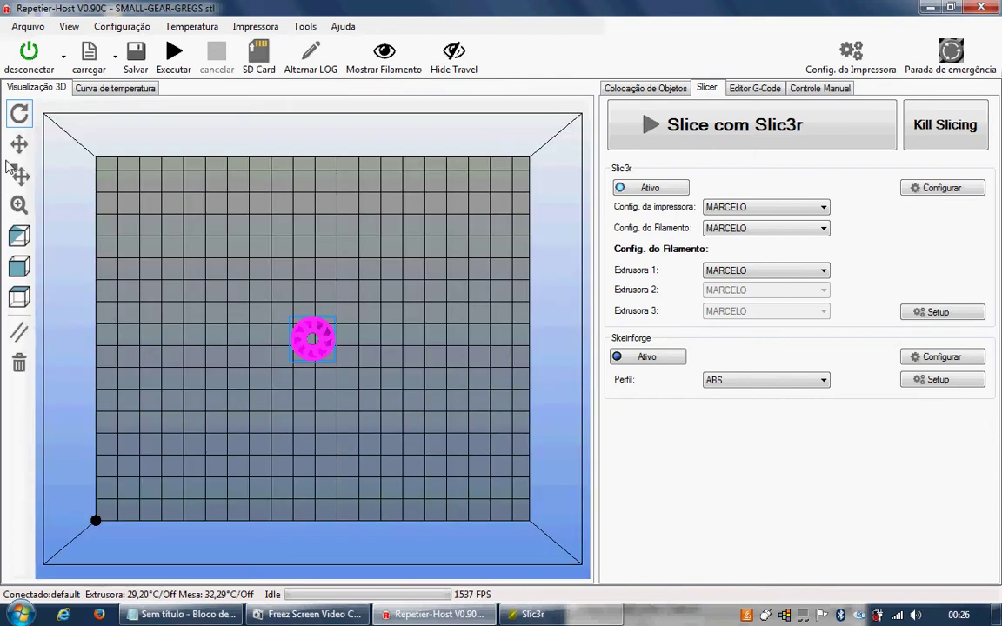
{"action": "left_click", "coordinate": [19, 115]}
{"action": "left_click_drag", "start_coordinate": [348, 227], "coordinate": [339, 387]}
{"action": "left_click", "coordinate": [19, 205]}
{"action": "left_click_drag", "start_coordinate": [287, 343], "coordinate": [322, 557]}
{"action": "left_click", "coordinate": [19, 113]}
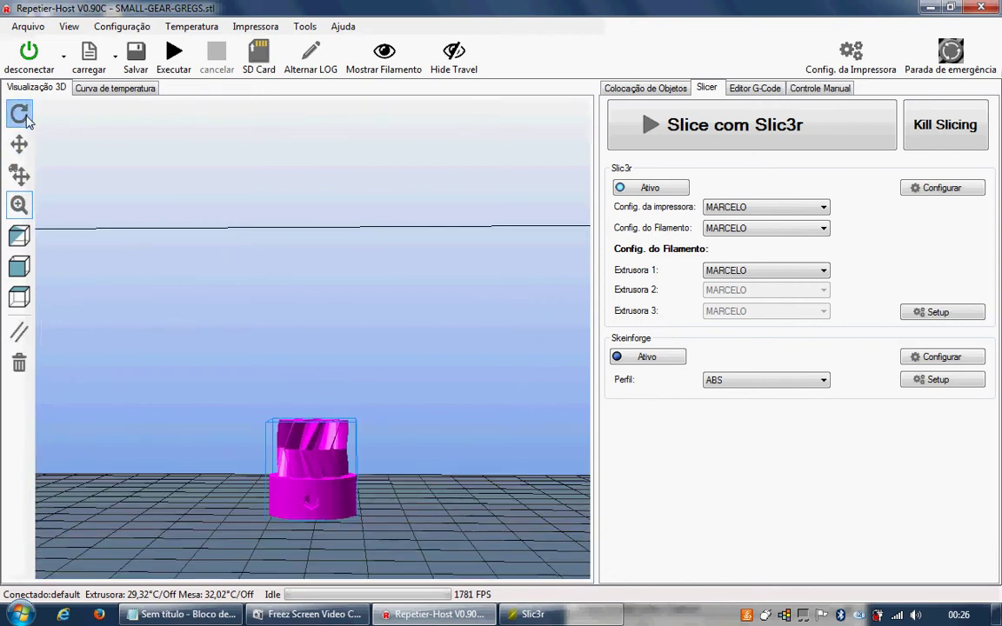
{"action": "left_click_drag", "start_coordinate": [287, 321], "coordinate": [294, 416]}
{"action": "left_click", "coordinate": [27, 207]}
{"action": "left_click_drag", "start_coordinate": [329, 380], "coordinate": [327, 444]}
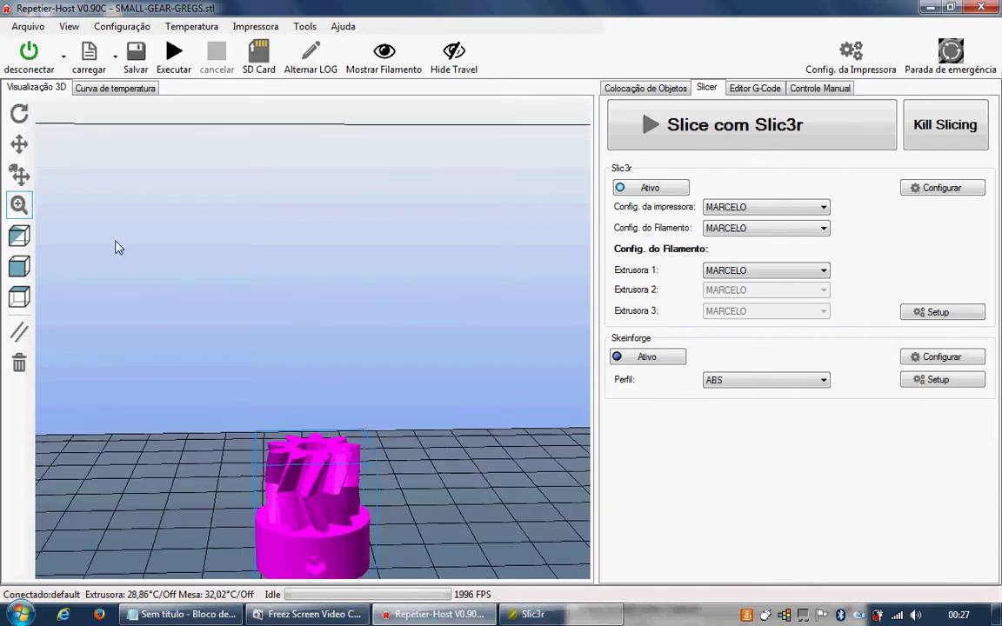
{"action": "left_click", "coordinate": [19, 141]}
{"action": "left_click_drag", "start_coordinate": [246, 314], "coordinate": [272, 312]}
{"action": "left_click", "coordinate": [20, 113]}
{"action": "left_click_drag", "start_coordinate": [322, 348], "coordinate": [85, 229]}
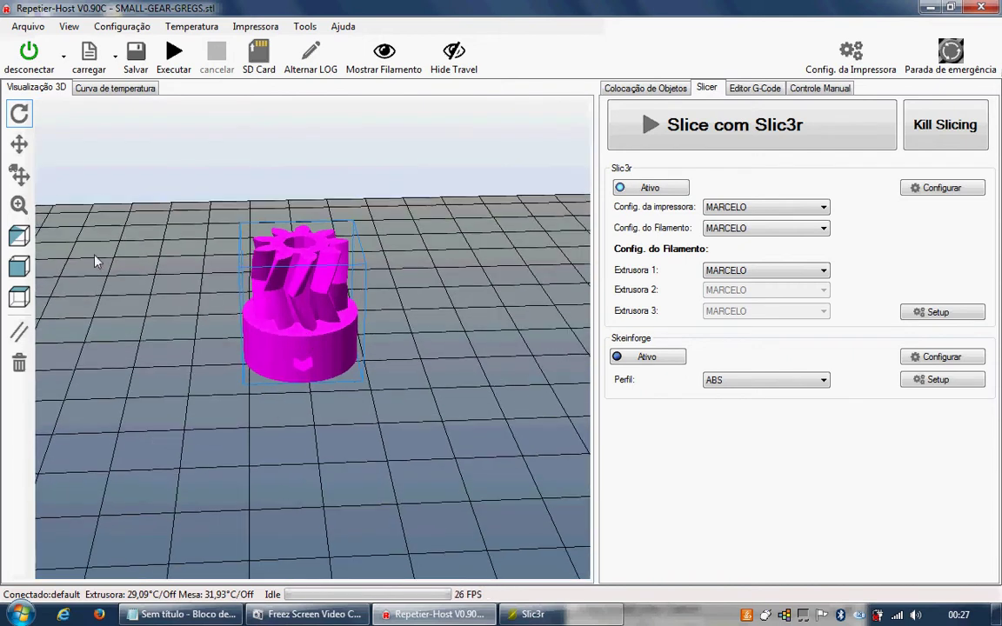
{"action": "left_click", "coordinate": [28, 289]}
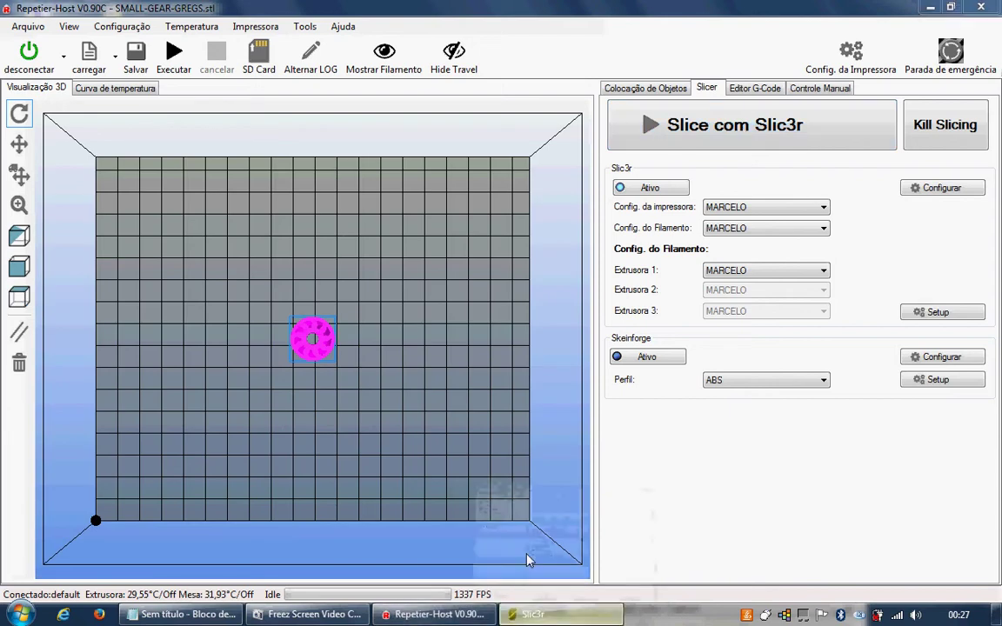
Step: Switch back to Slic3r and review the notes, output options and multiple extruder print settings
{"action": "left_click", "coordinate": [528, 614]}
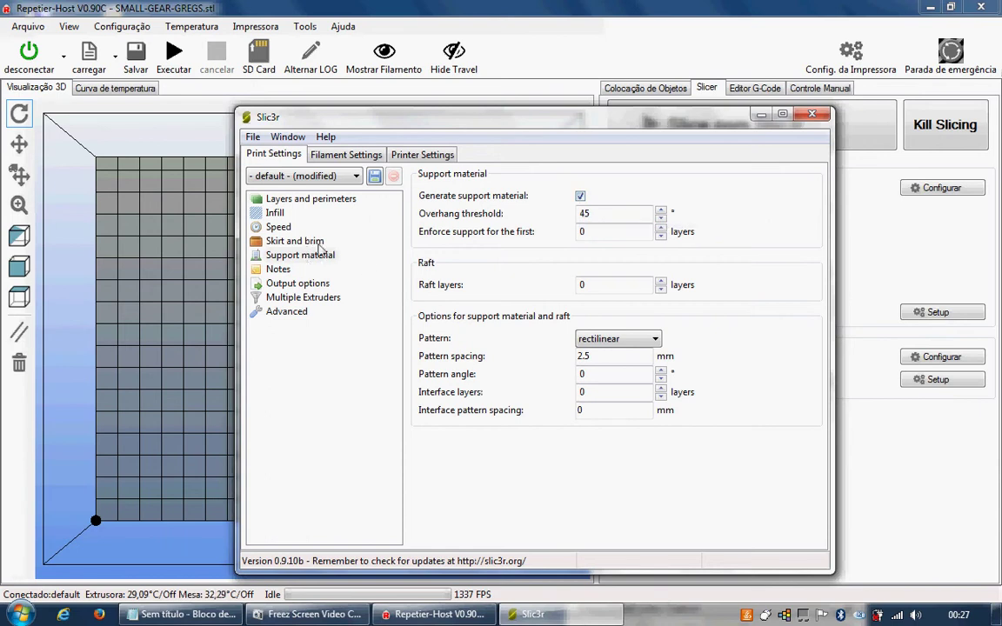
{"action": "left_click", "coordinate": [278, 270]}
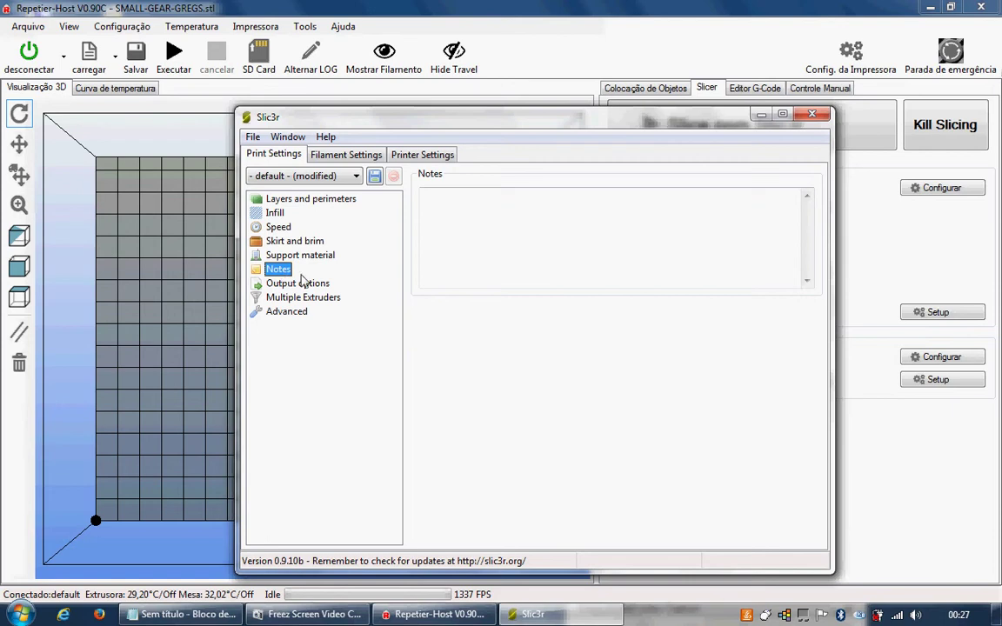
{"action": "left_click", "coordinate": [538, 266]}
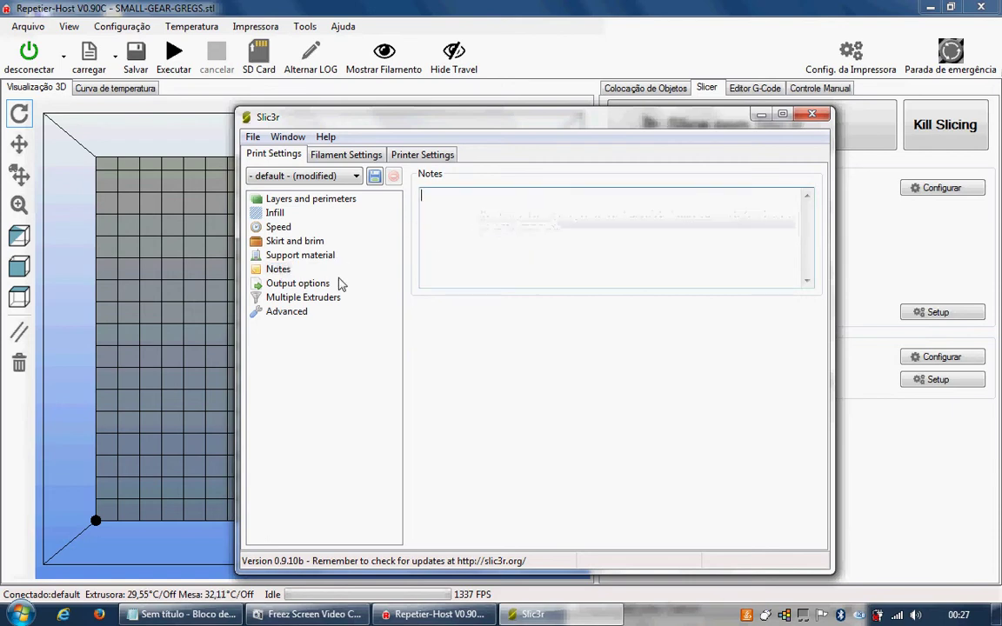
{"action": "left_click", "coordinate": [310, 289]}
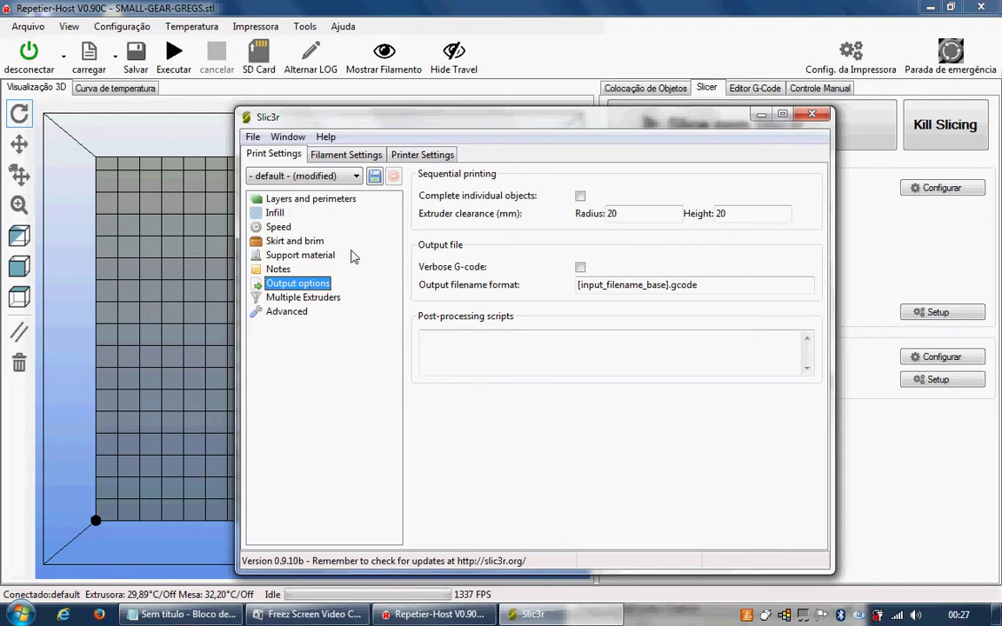
{"action": "left_click", "coordinate": [323, 299]}
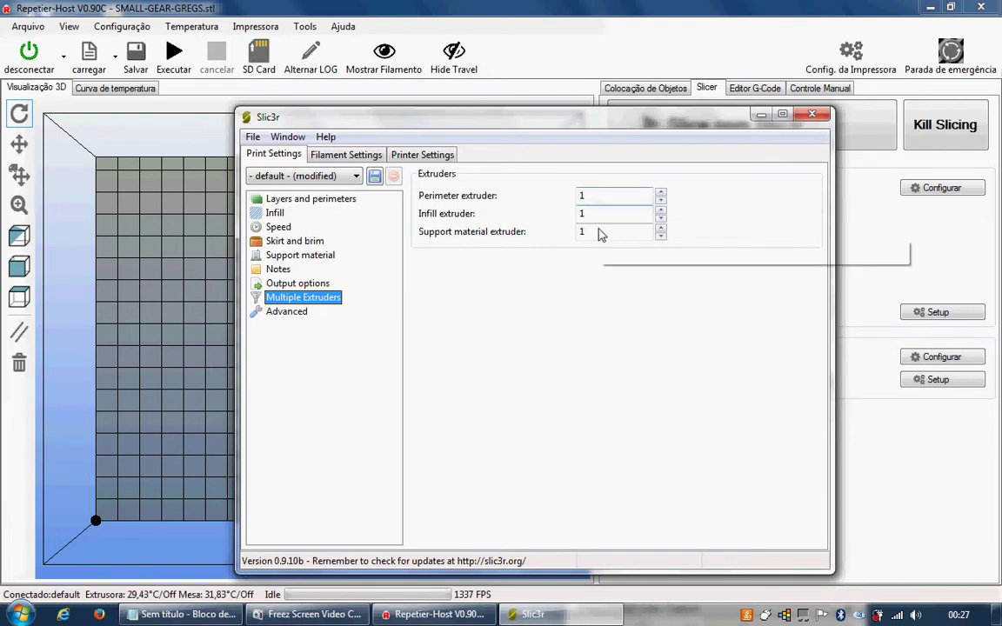
Step: Set the first layer extrusion width to 180% in the advanced print settings, widening the window to show all options
{"action": "left_click", "coordinate": [300, 314]}
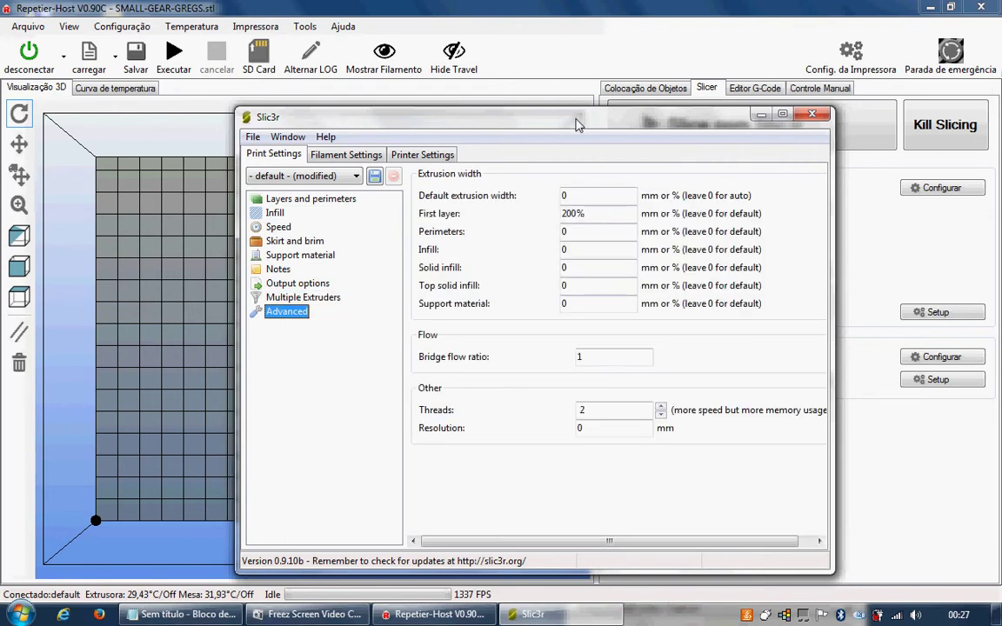
{"action": "left_click_drag", "start_coordinate": [577, 123], "coordinate": [437, 81]}
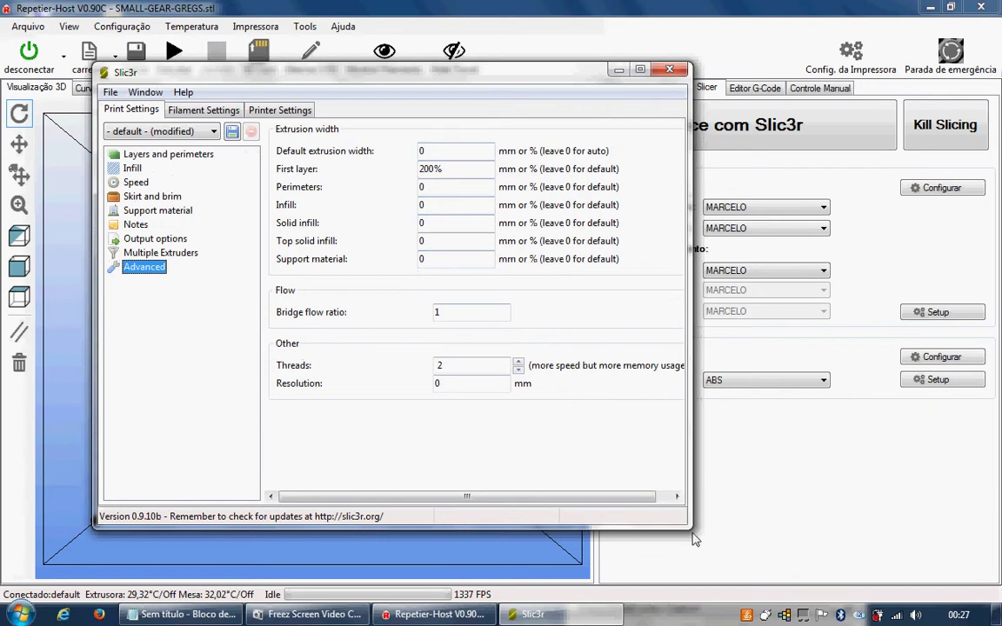
{"action": "left_click_drag", "start_coordinate": [690, 451], "coordinate": [821, 451]}
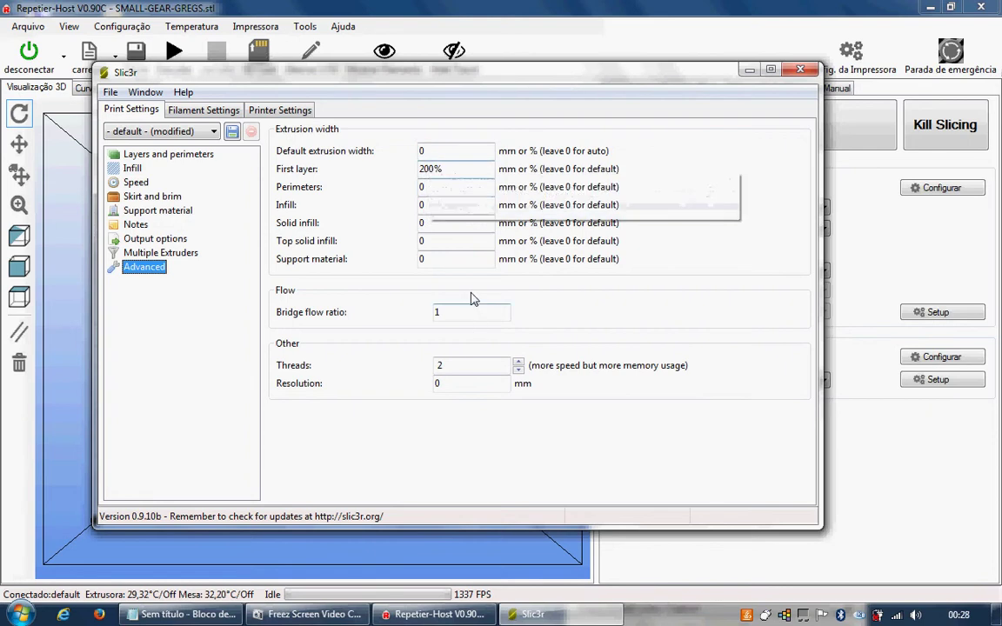
{"action": "double_click", "coordinate": [432, 171]}
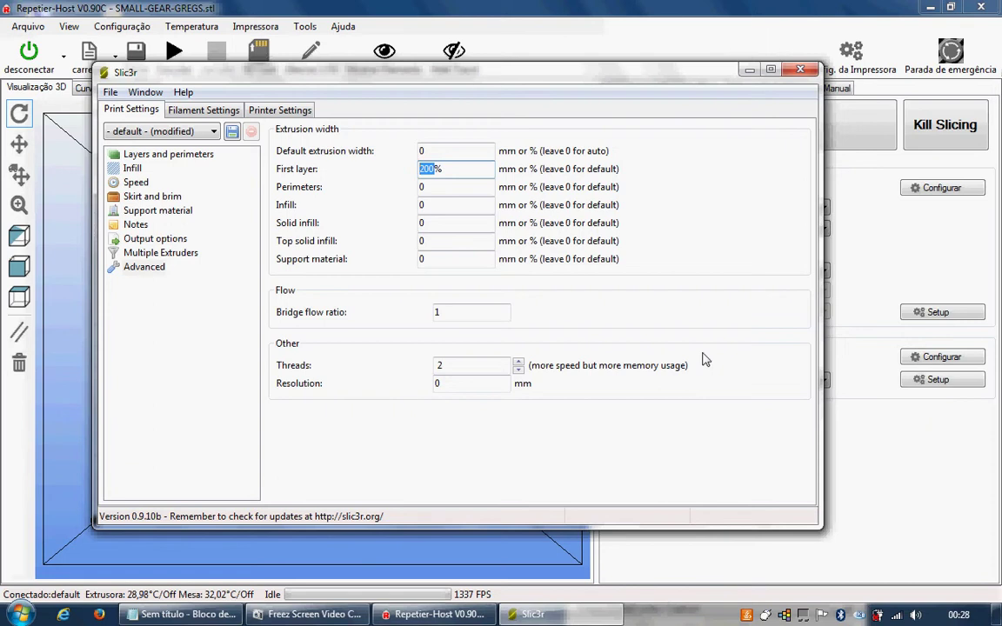
{"action": "key", "text": "BackSpace"}
{"action": "type", "text": "180"}
{"action": "key", "text": "BackSpace"}
{"action": "key", "text": "BackSpace"}
{"action": "type", "text": "80"}
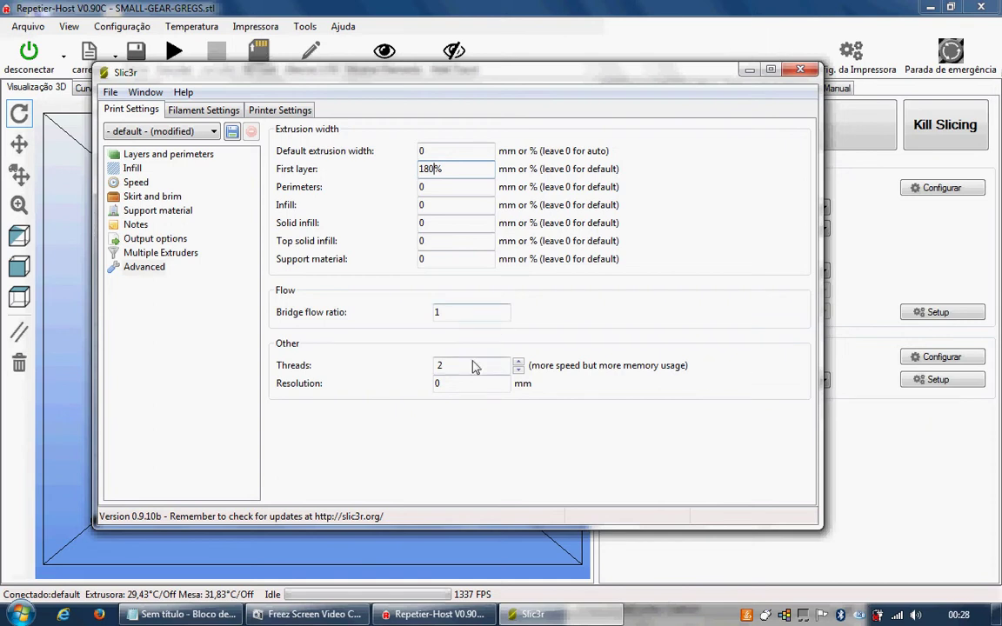
{"action": "double_click", "coordinate": [431, 171]}
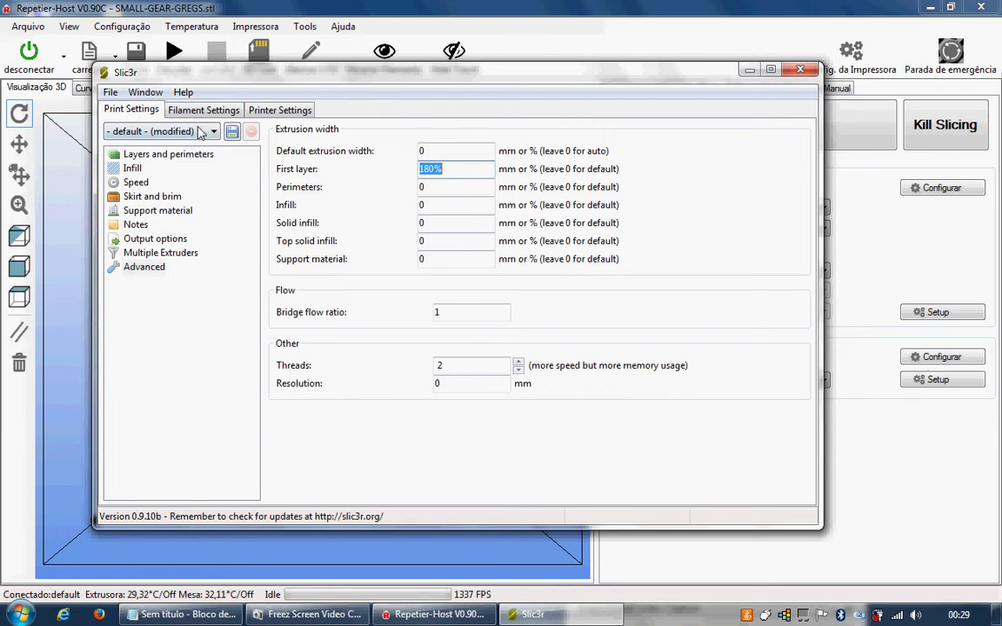
Step: Save the print settings as a preset named MAQ3D
{"action": "left_click", "coordinate": [232, 130]}
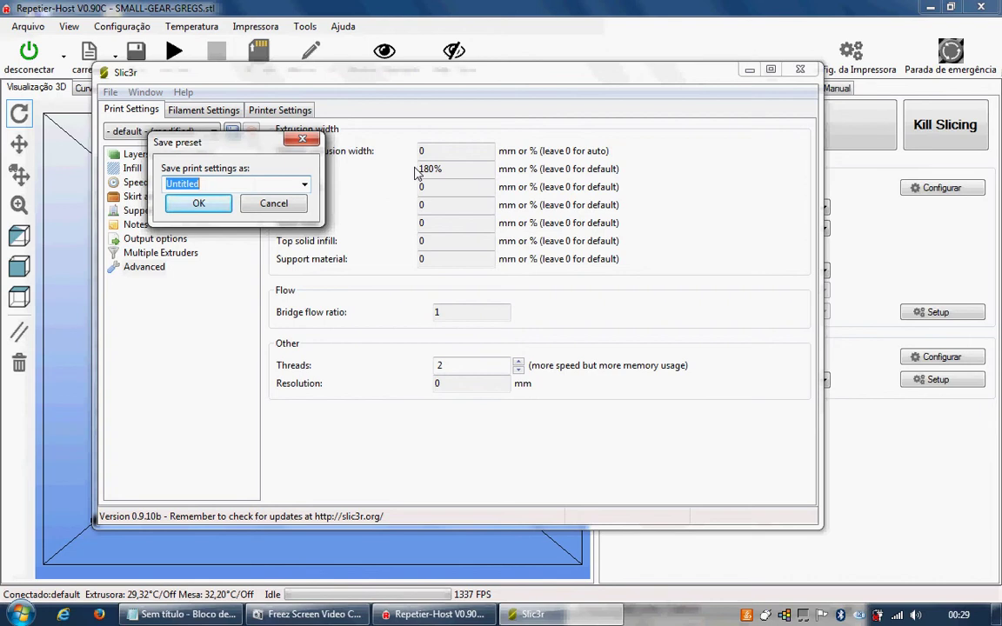
{"action": "type", "text": "MAQ3D"}
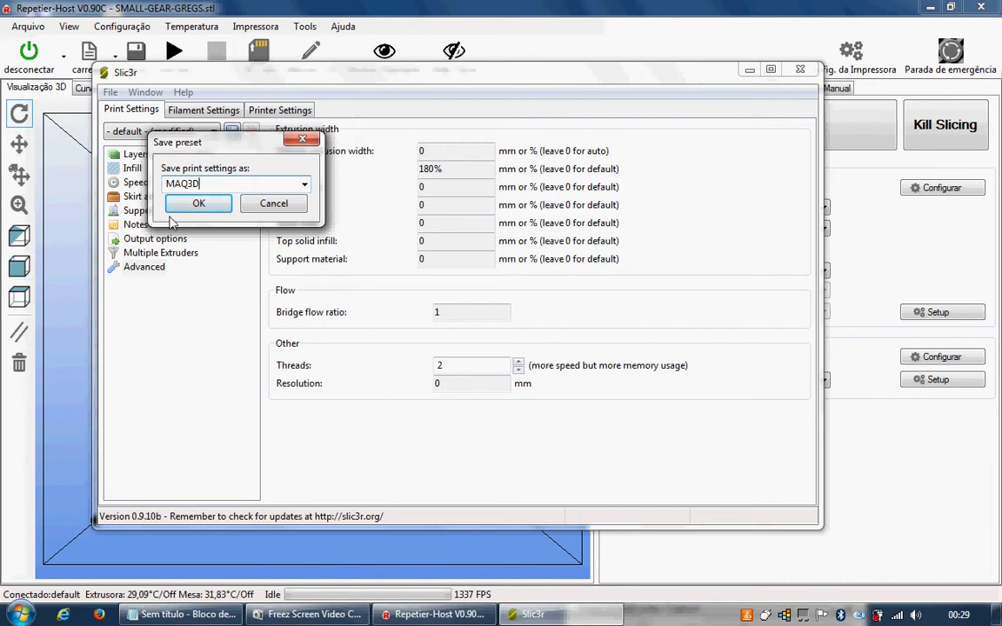
{"action": "left_click", "coordinate": [199, 204]}
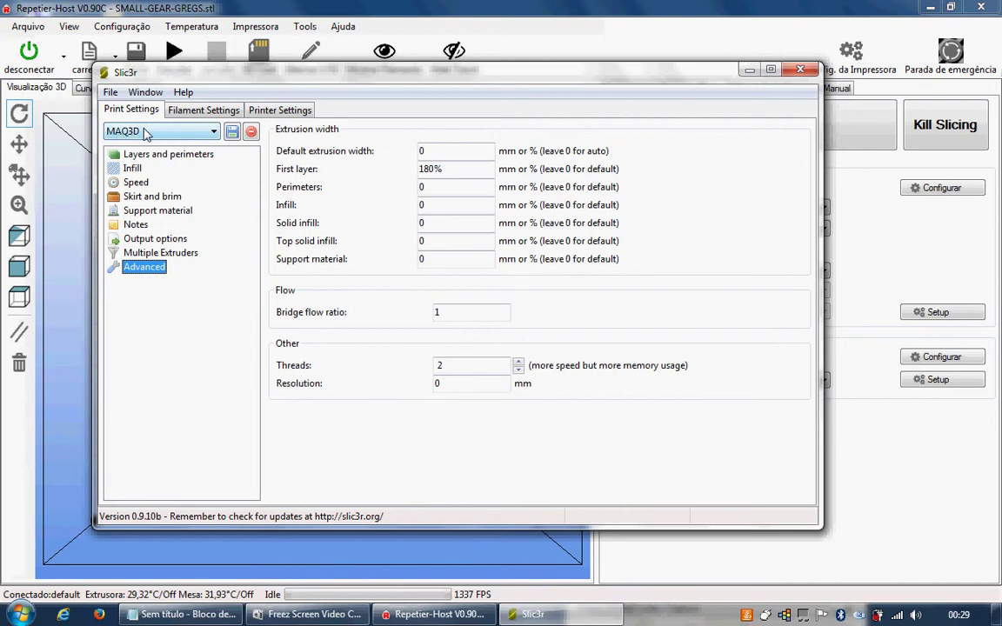
Step: Try out different thread counts in the advanced settings and return the number of threads to 2
{"action": "mouse_move", "coordinate": [461, 376]}
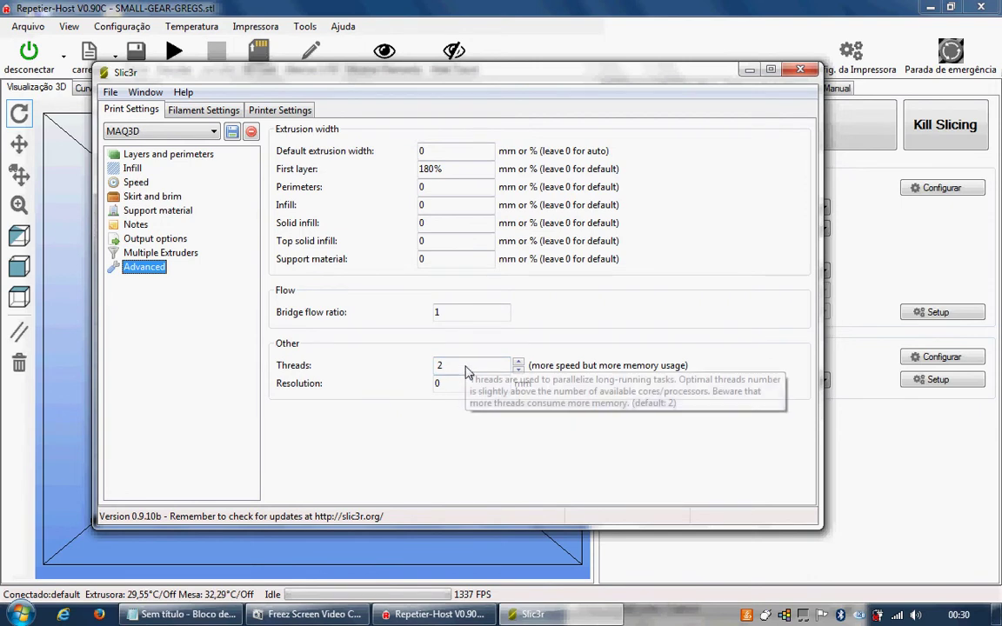
{"action": "left_click", "coordinate": [519, 362]}
{"action": "left_click", "coordinate": [518, 362]}
{"action": "left_click", "coordinate": [518, 370]}
{"action": "left_click", "coordinate": [518, 369]}
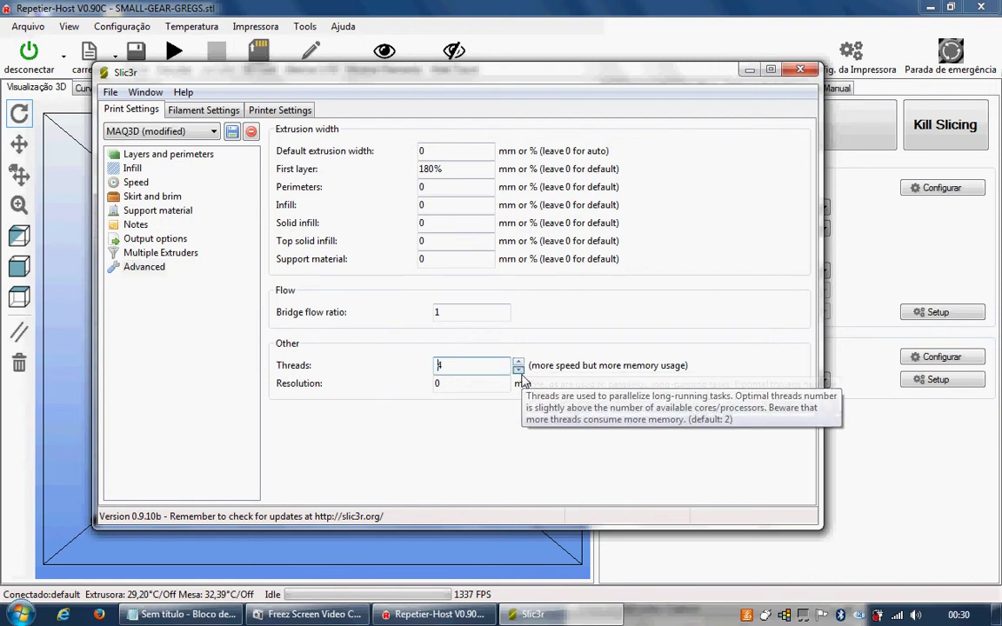
{"action": "left_click", "coordinate": [518, 370]}
{"action": "left_click", "coordinate": [518, 370]}
{"action": "left_click", "coordinate": [519, 362]}
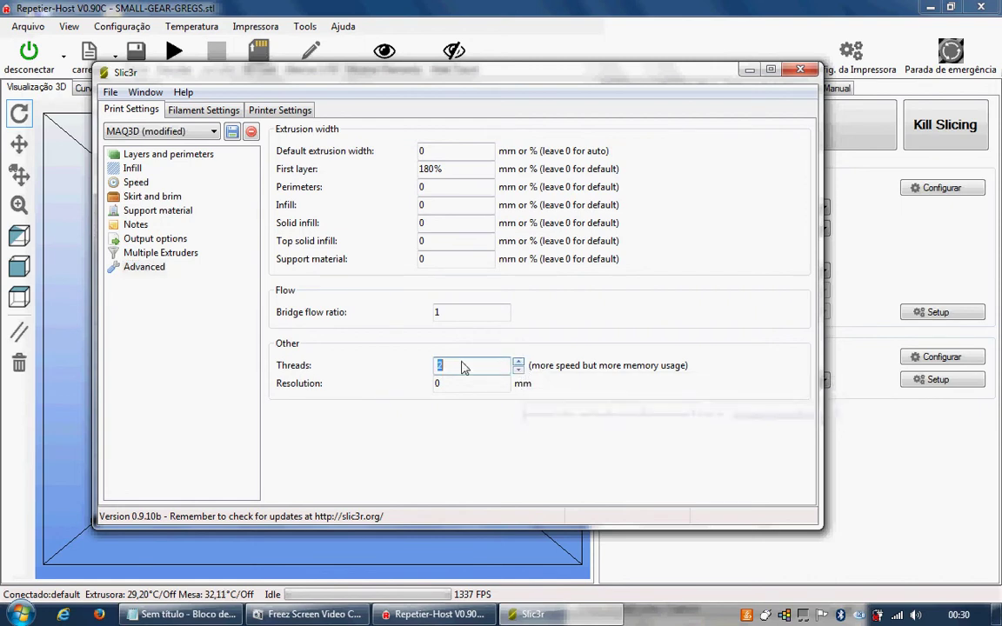
Step: Save the print settings again under the MAQ3D preset
{"action": "left_click", "coordinate": [232, 131]}
{"action": "left_click", "coordinate": [202, 206]}
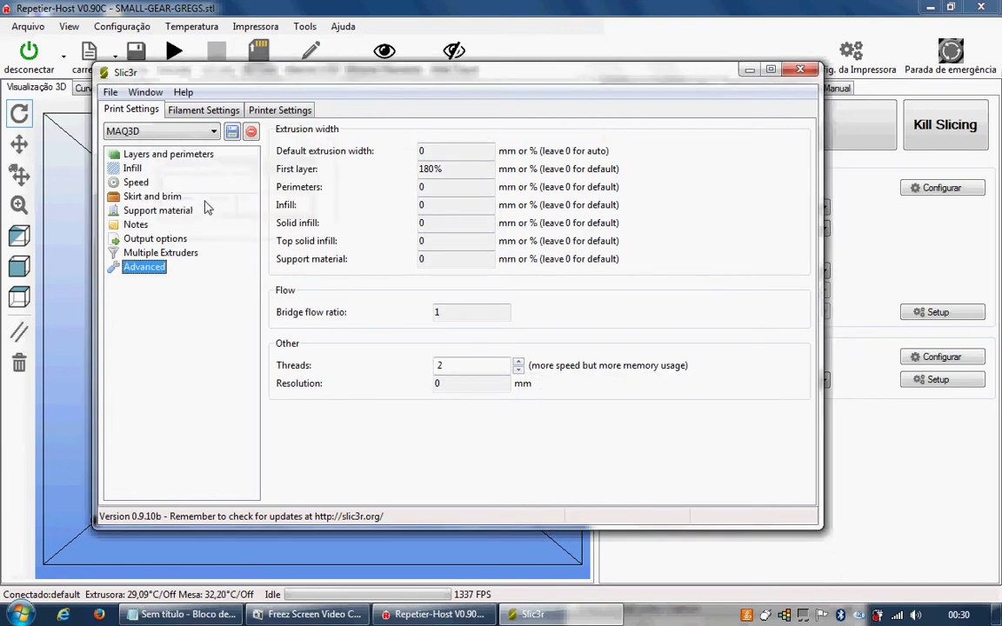
Step: Set the filament diameter to 2.85 mm in the filament settings
{"action": "left_click", "coordinate": [195, 110]}
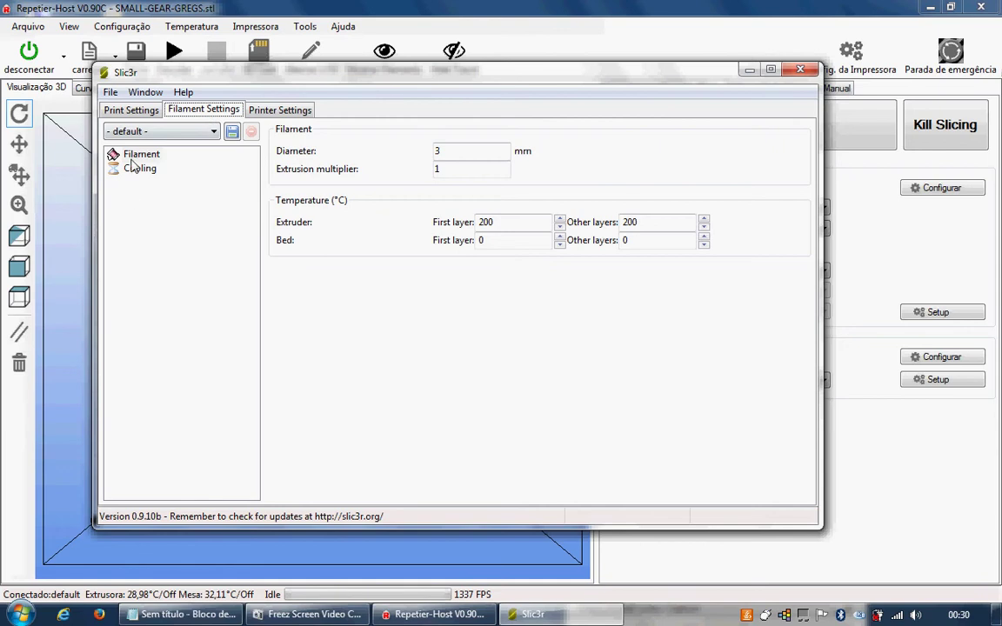
{"action": "left_click", "coordinate": [137, 154]}
{"action": "key", "text": "Tab"}
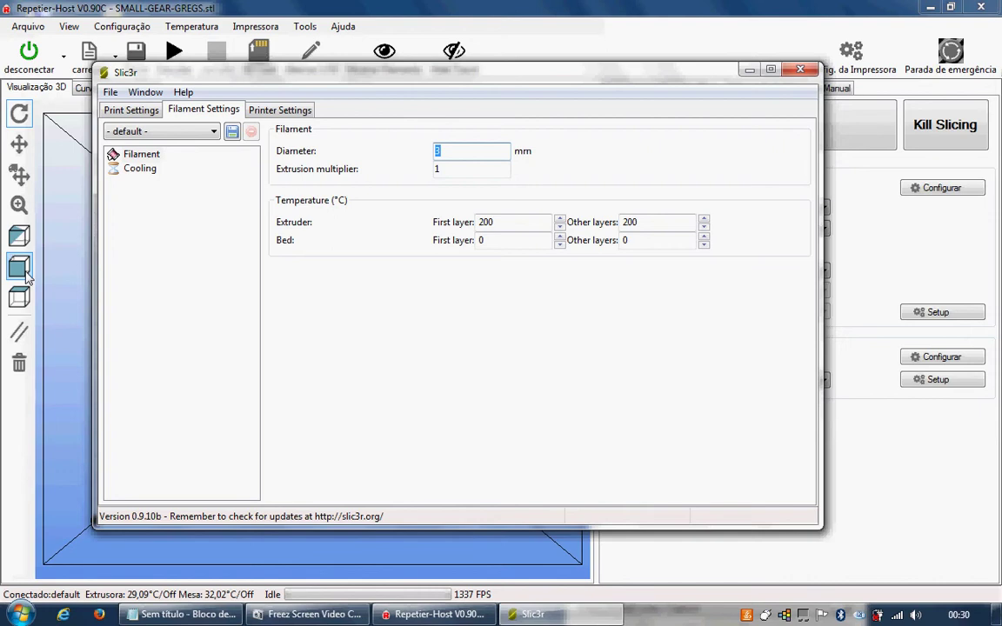
{"action": "type", "text": "1.7"}
{"action": "type", "text": "5"}
{"action": "key", "text": "BackSpace"}
{"action": "key", "text": "BackSpace"}
{"action": "key", "text": "BackSpace"}
{"action": "key", "text": "BackSpace"}
{"action": "type", "text": "2.85"}
{"action": "key", "text": "Tab"}
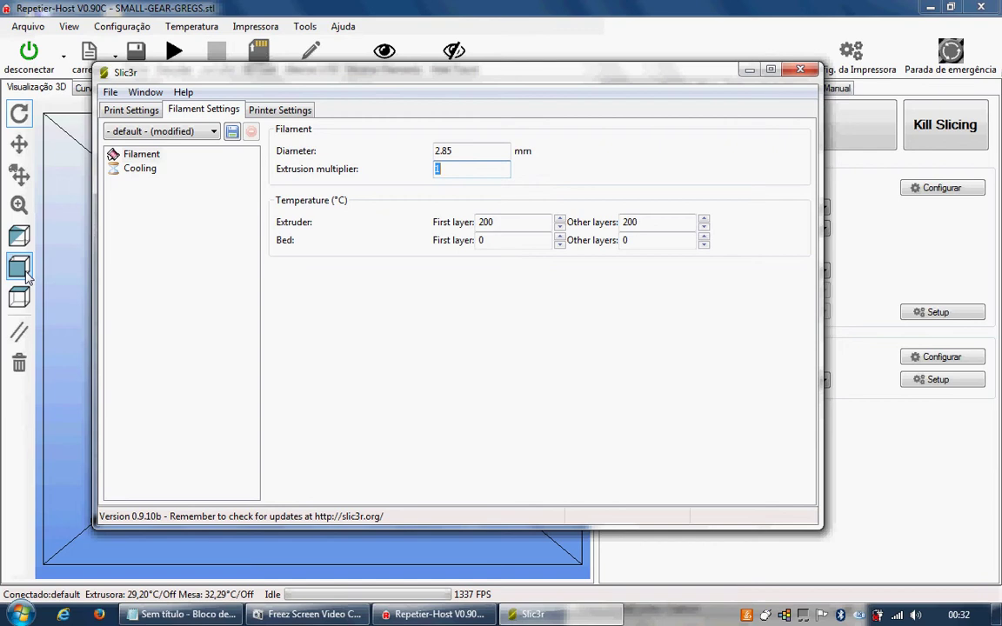
Step: Try extrusion multipliers of 1.1, 1.2 and 1.3, and return the multiplier to 1
{"action": "type", "text": "1.1"}
{"action": "key", "text": "BackSpace"}
{"action": "type", "text": "2"}
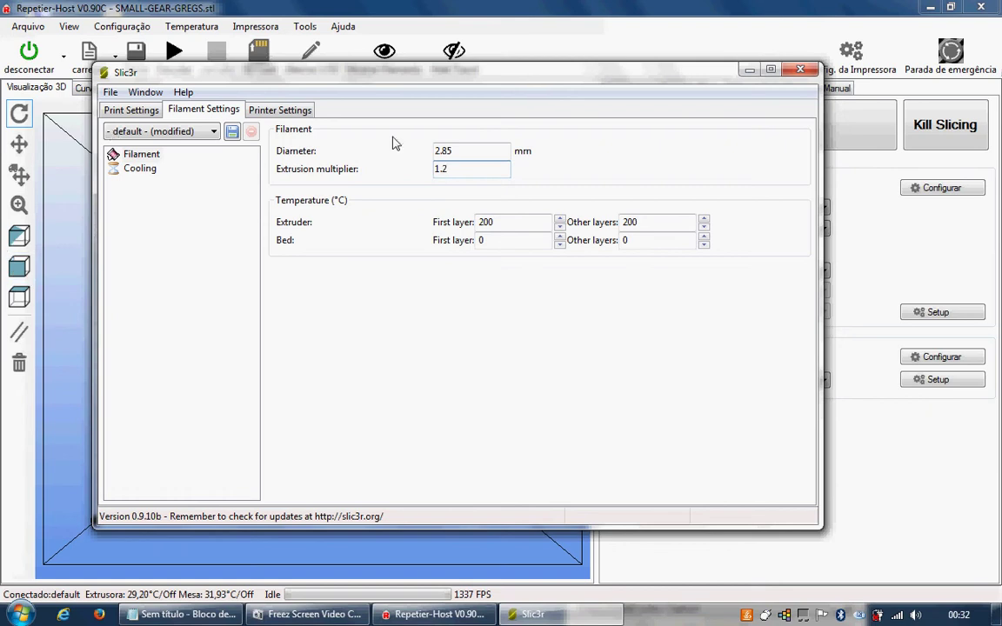
{"action": "key", "text": "BackSpace"}
{"action": "key", "text": "BackSpace"}
{"action": "type", "text": ".2"}
{"action": "key", "text": "BackSpace"}
{"action": "type", "text": "3"}
{"action": "key", "text": "BackSpace"}
{"action": "key", "text": "BackSpace"}
{"action": "key", "text": "Tab"}
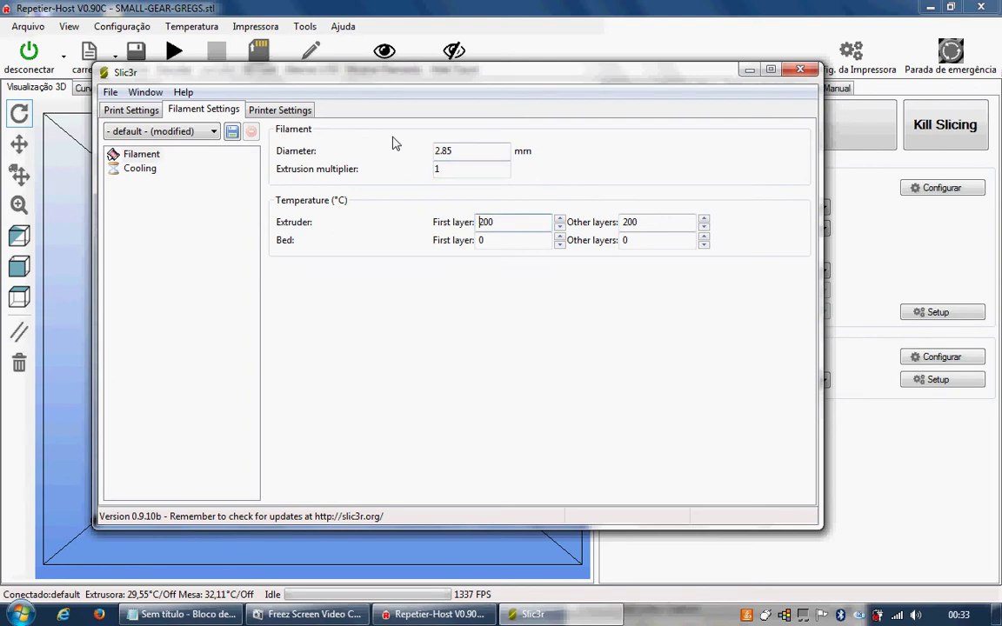
Step: Try 225 °C for the extruder's first-layer temperature, and settle on 230 °C
{"action": "double_click", "coordinate": [484, 223]}
{"action": "left_click_drag", "start_coordinate": [258, 84], "coordinate": [261, 144]}
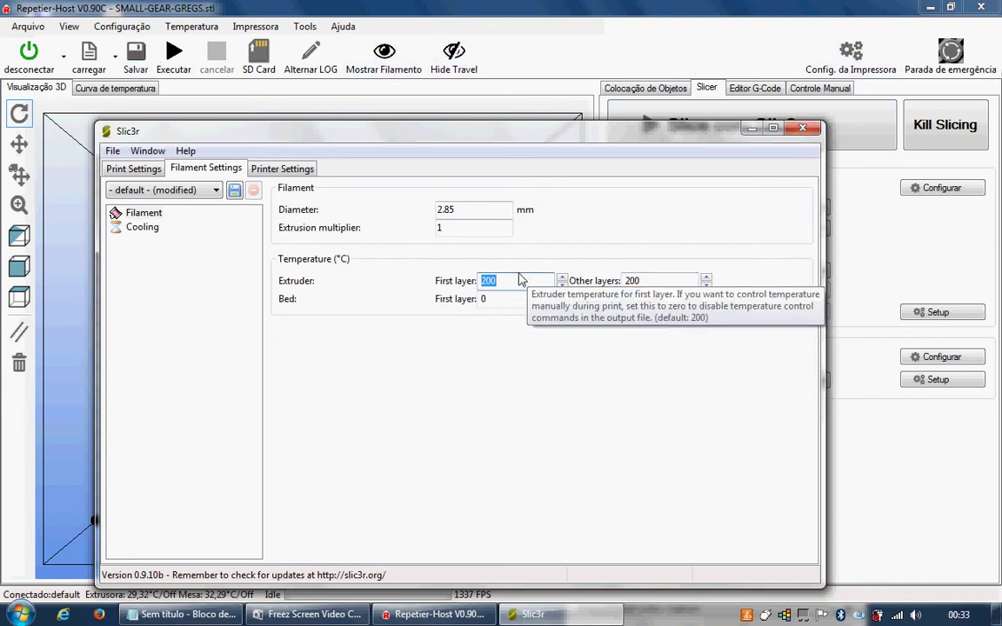
{"action": "type", "text": "225"}
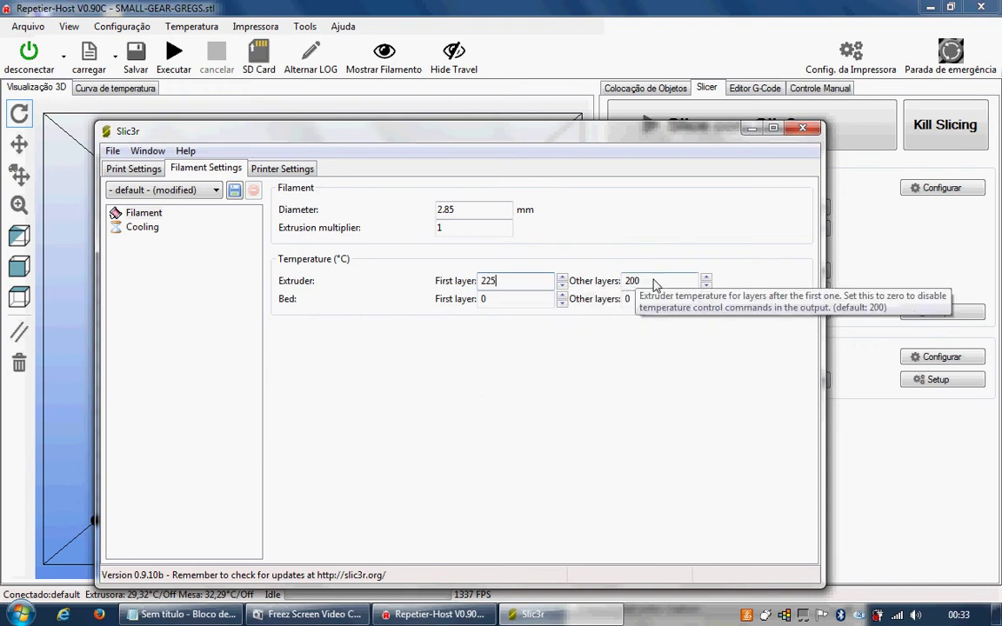
{"action": "double_click", "coordinate": [543, 287]}
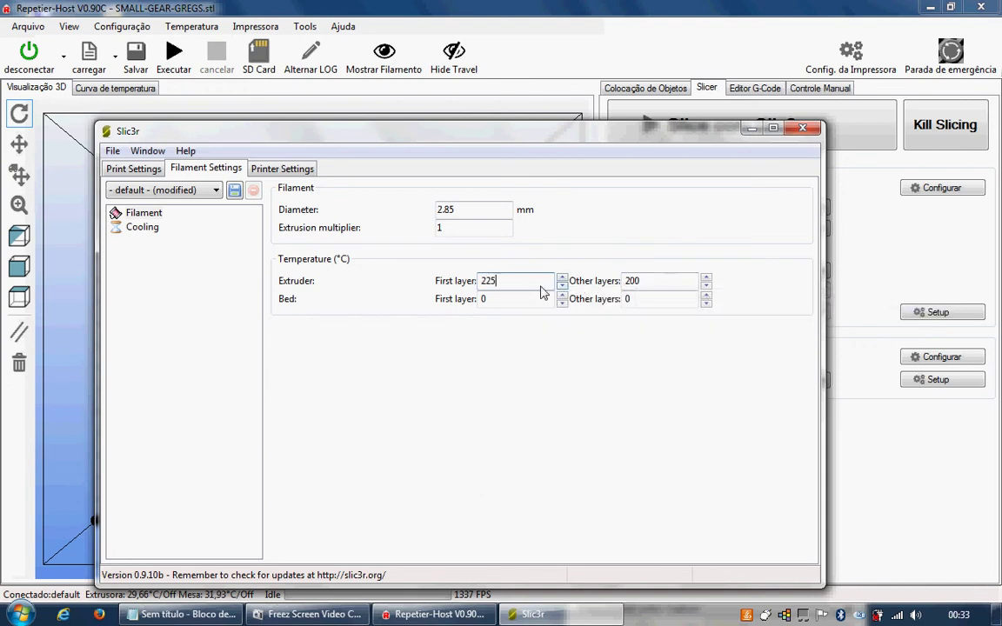
{"action": "type", "text": "230"}
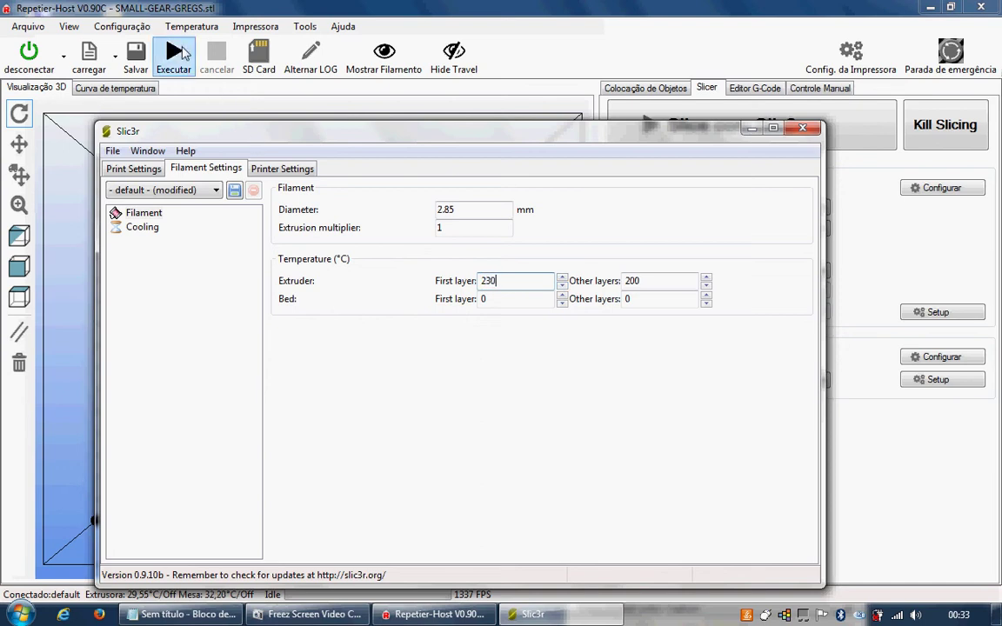
{"action": "double_click", "coordinate": [515, 286]}
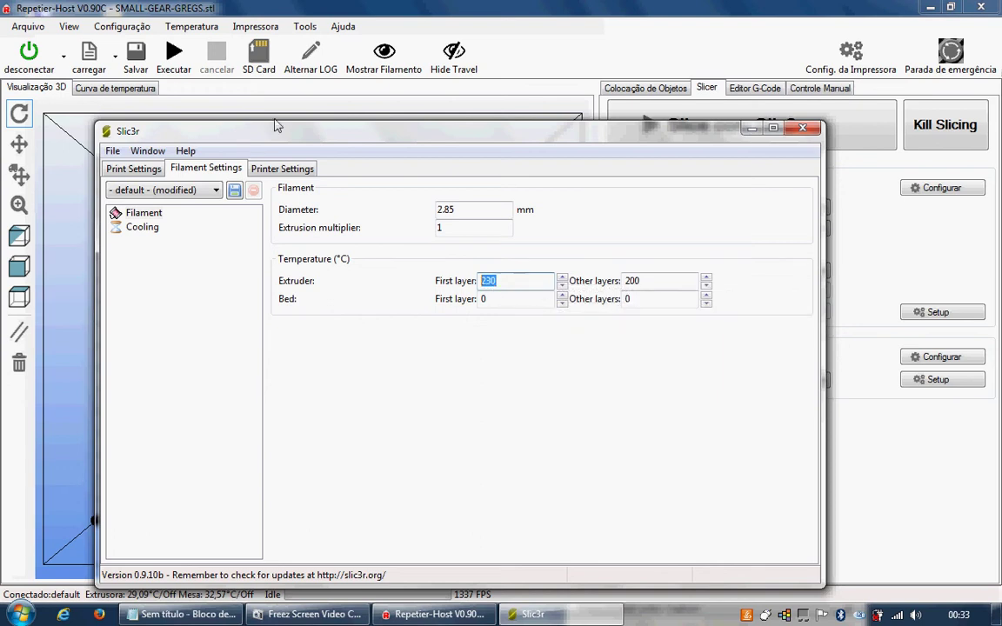
{"action": "left_click", "coordinate": [520, 282]}
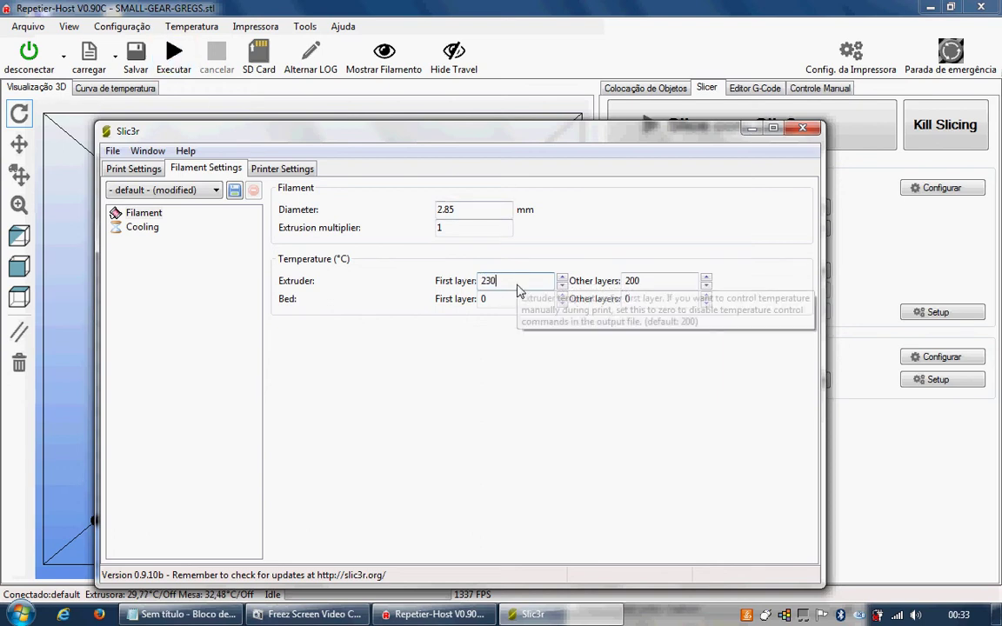
{"action": "left_click", "coordinate": [496, 298]}
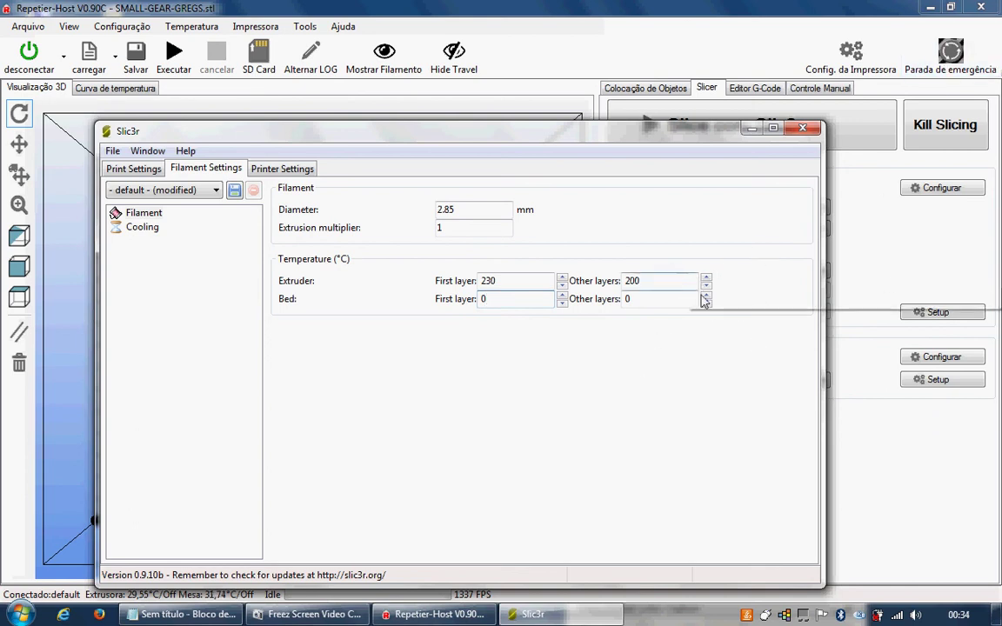
Step: Set the extruder temperature for the other layers to 225 °C
{"action": "double_click", "coordinate": [492, 281]}
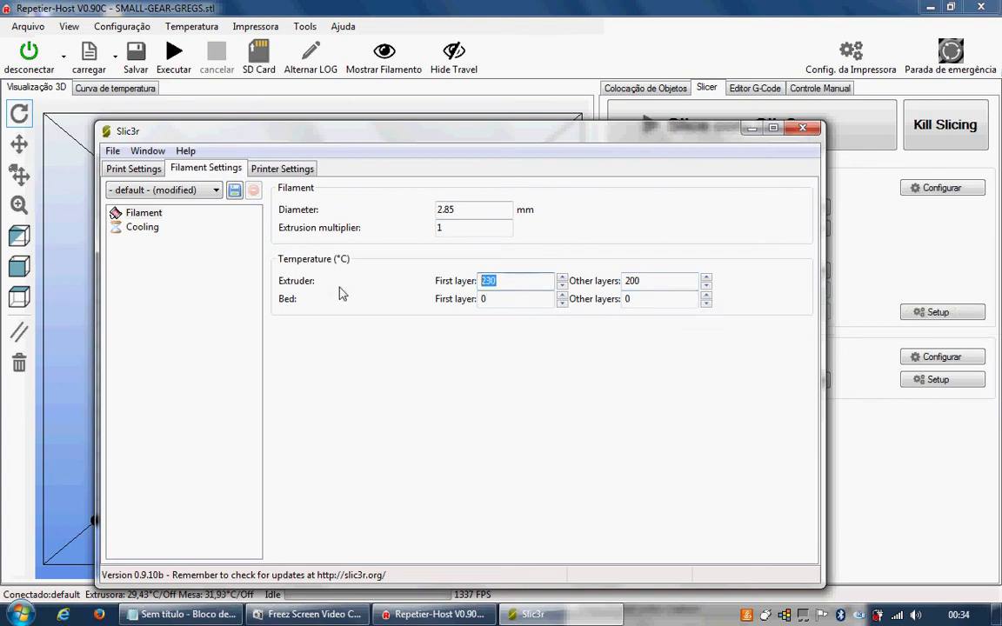
{"action": "key", "text": "Tab"}
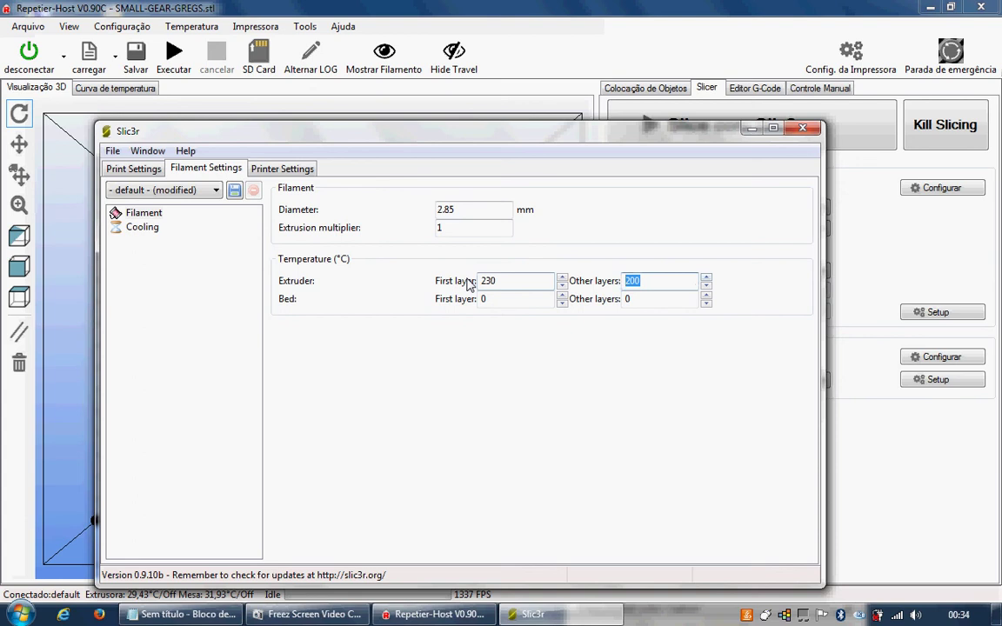
{"action": "type", "text": "225"}
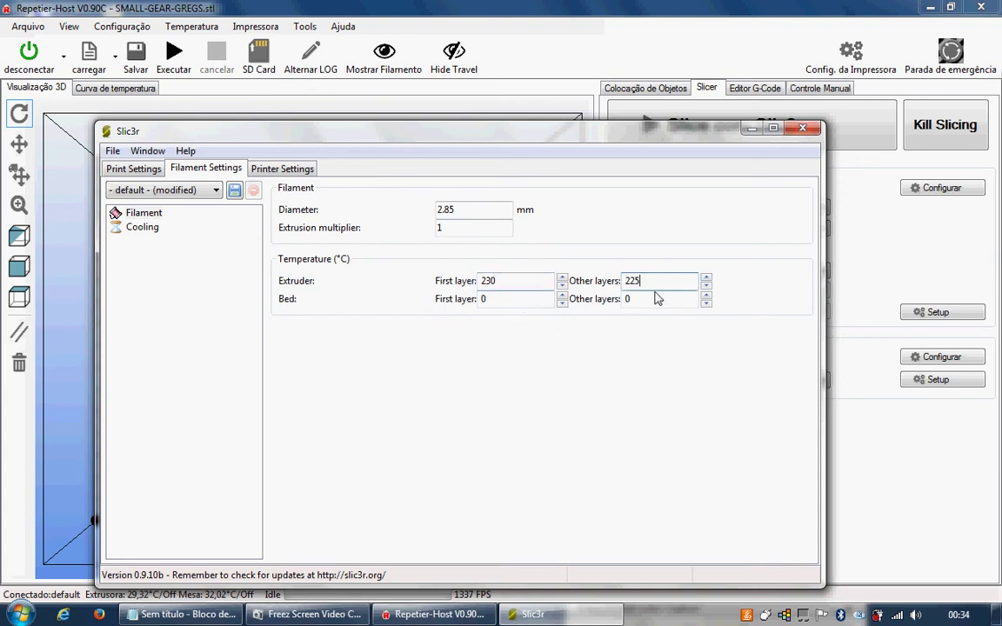
Step: Check the extruder and bed target temperatures in Repetier-Host's manual controls, and return to the Slic3r filament settings
{"action": "left_click_drag", "start_coordinate": [613, 131], "coordinate": [517, 88]}
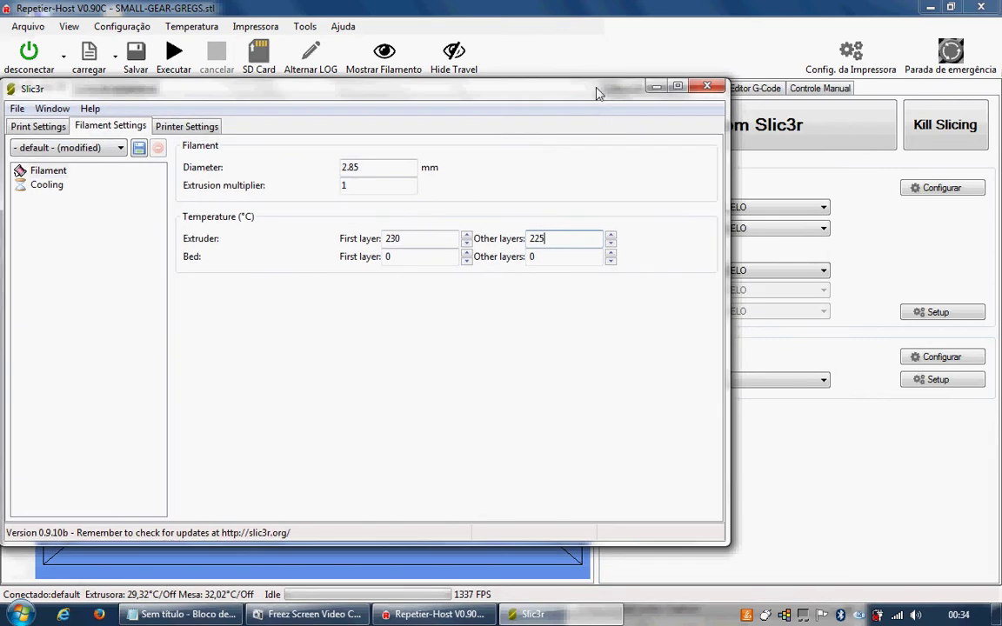
{"action": "left_click_drag", "start_coordinate": [597, 94], "coordinate": [577, 102]}
{"action": "left_click", "coordinate": [826, 90]}
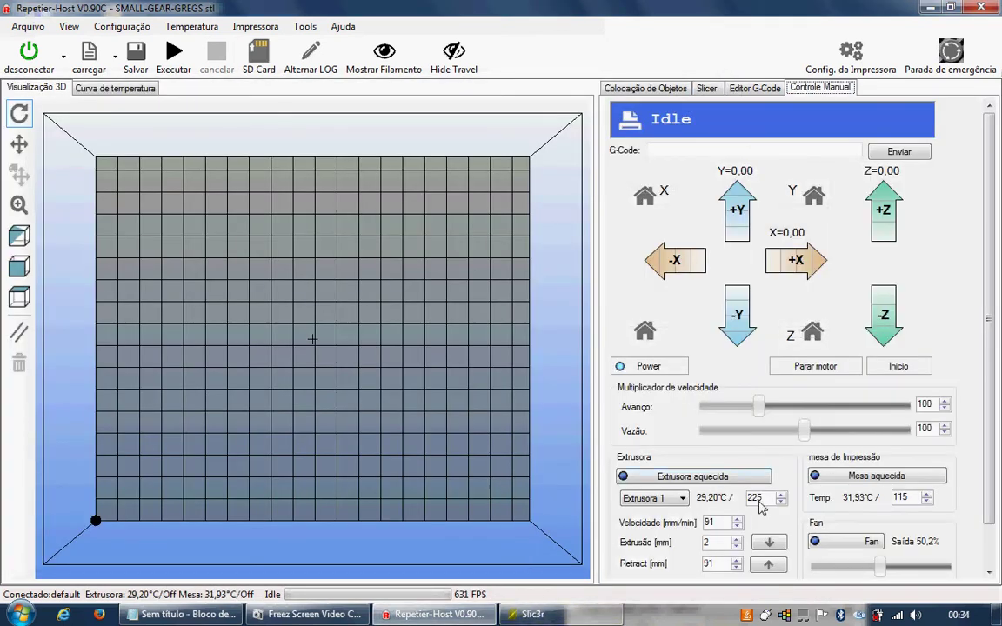
{"action": "left_click", "coordinate": [527, 614]}
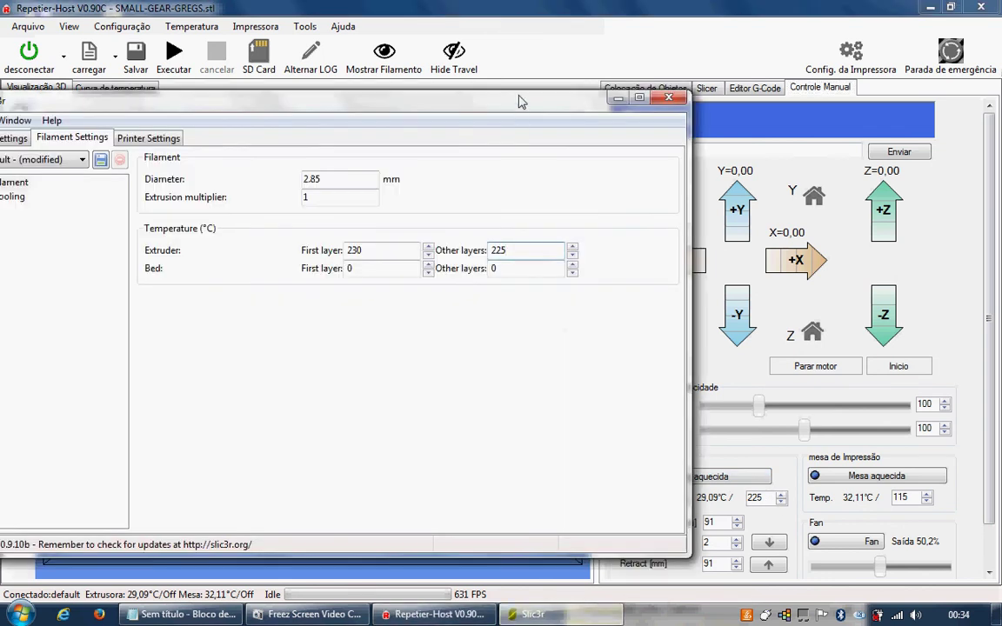
{"action": "left_click_drag", "start_coordinate": [519, 101], "coordinate": [522, 57]}
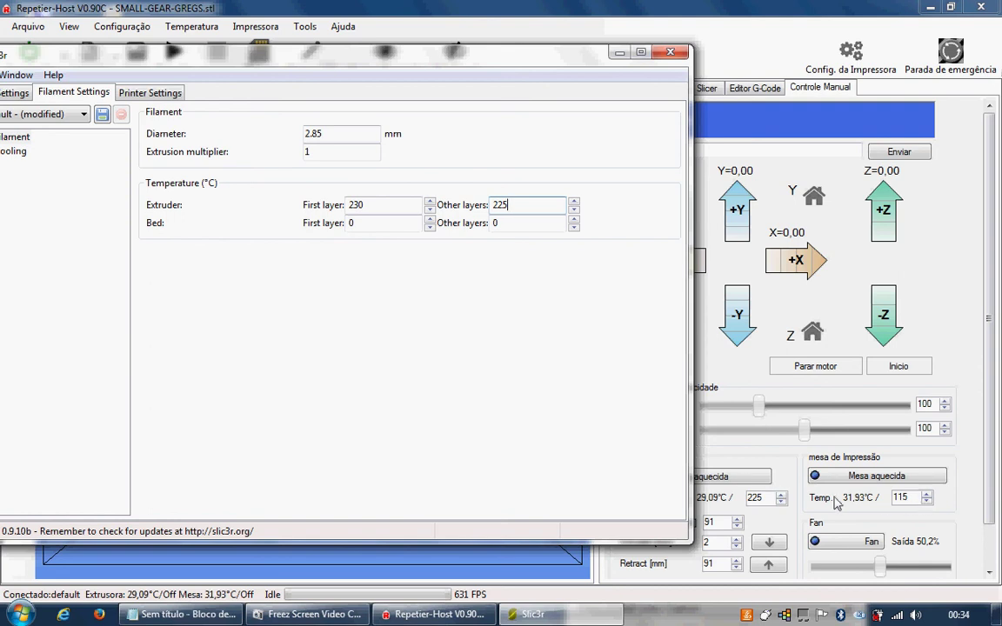
Step: Set the bed temperature to 115 °C for both the first layer and the other layers
{"action": "left_click_drag", "start_coordinate": [406, 69], "coordinate": [589, 127]}
{"action": "double_click", "coordinate": [537, 279]}
{"action": "type", "text": "11"}
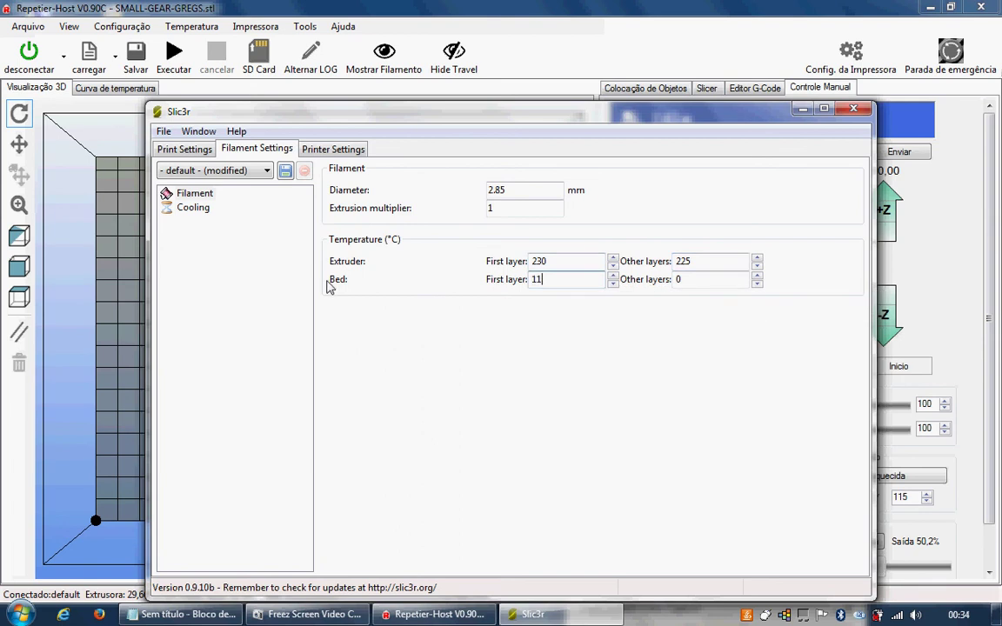
{"action": "type", "text": "5"}
{"action": "key", "text": "Tab"}
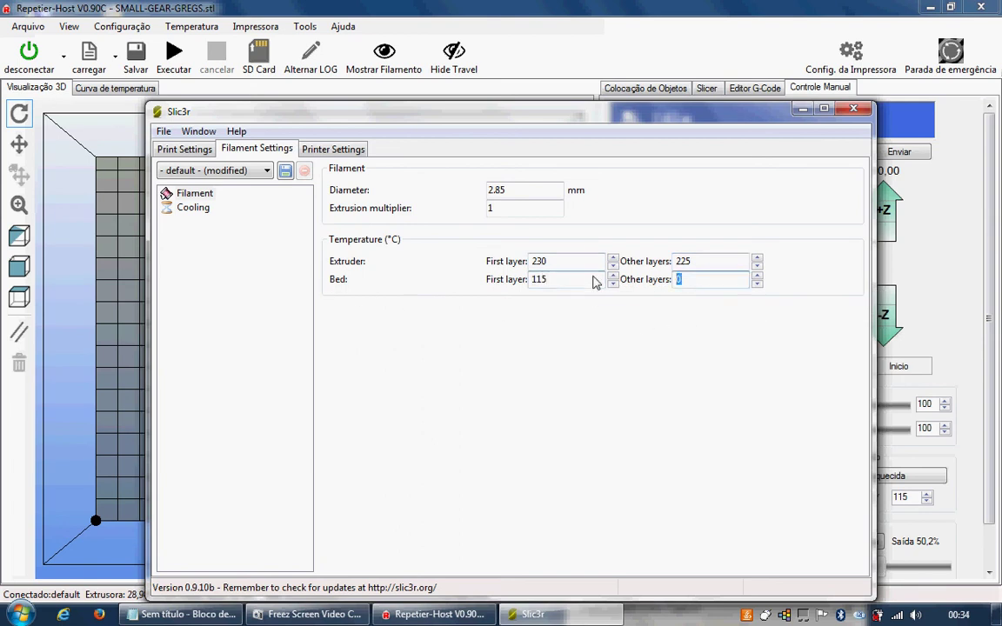
{"action": "type", "text": "115"}
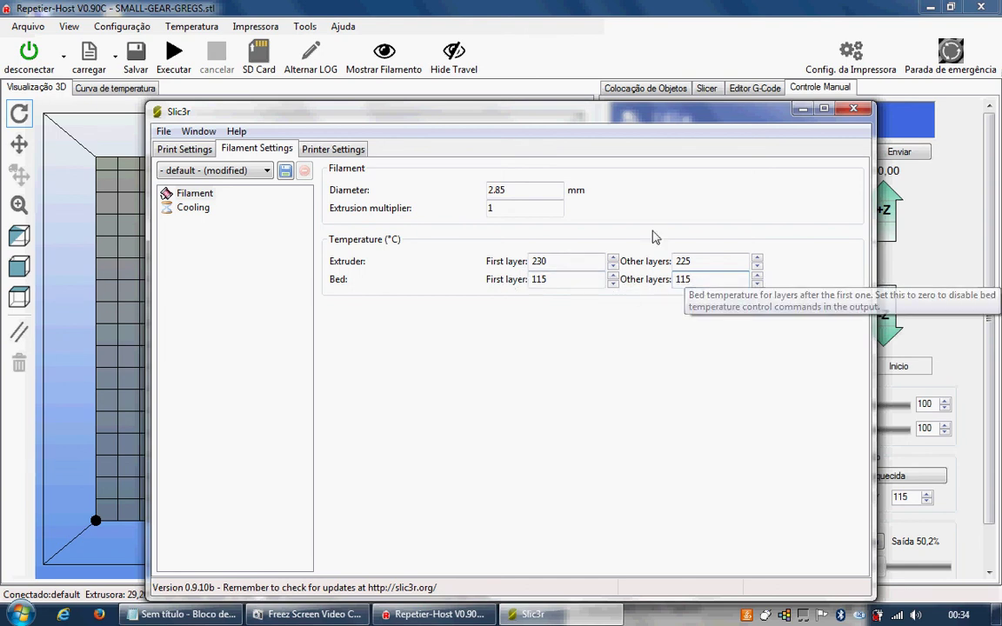
{"action": "left_click_drag", "start_coordinate": [670, 119], "coordinate": [646, 106]}
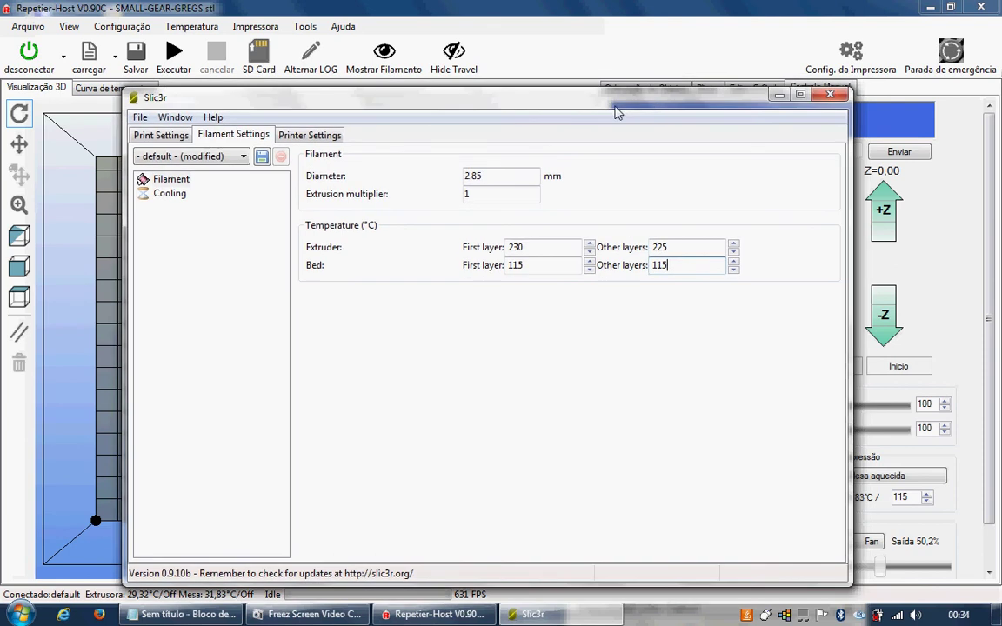
Step: Review the fan speed limits in the filament's cooling settings and disable auto cooling
{"action": "left_click", "coordinate": [182, 196]}
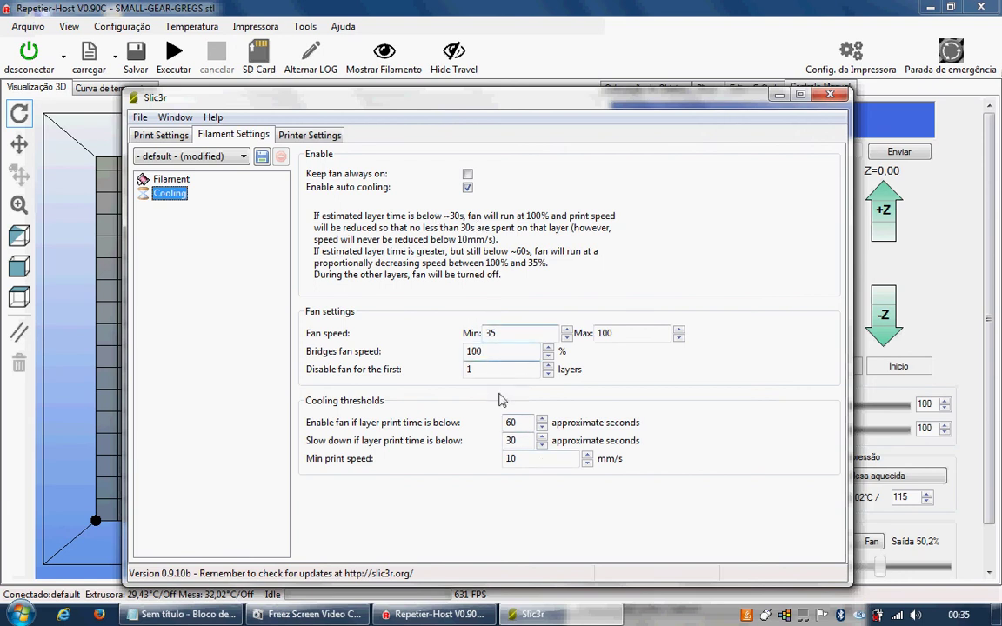
{"action": "double_click", "coordinate": [520, 338]}
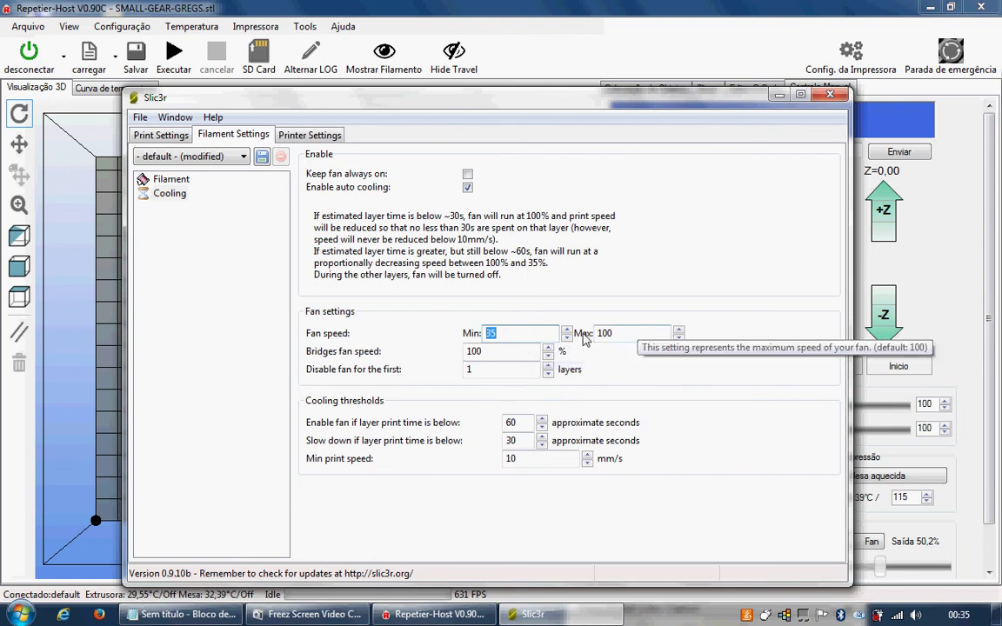
{"action": "key", "text": "Tab"}
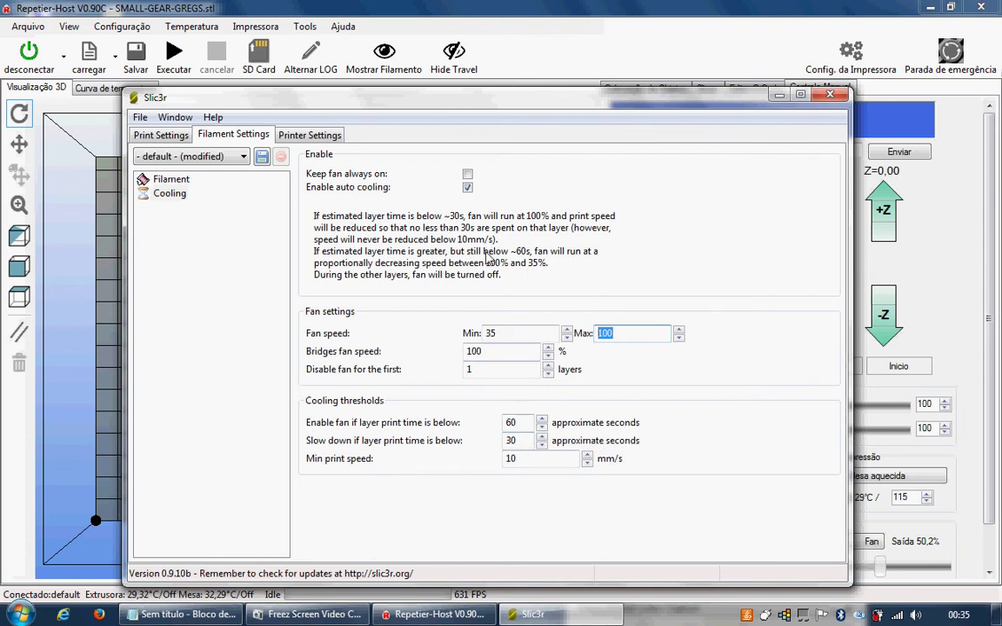
{"action": "left_click", "coordinate": [467, 188]}
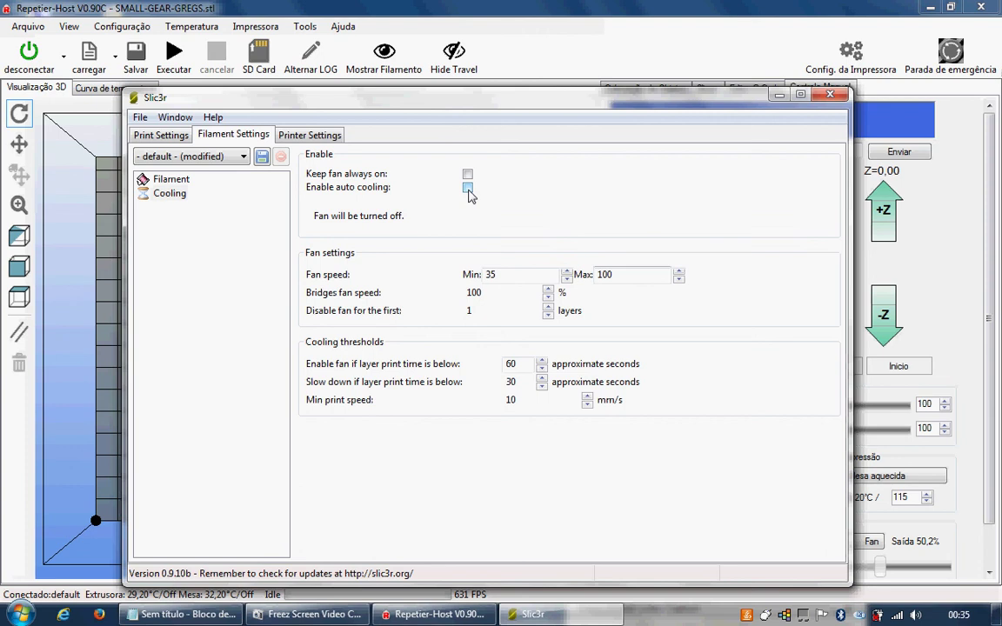
{"action": "left_click", "coordinate": [468, 189]}
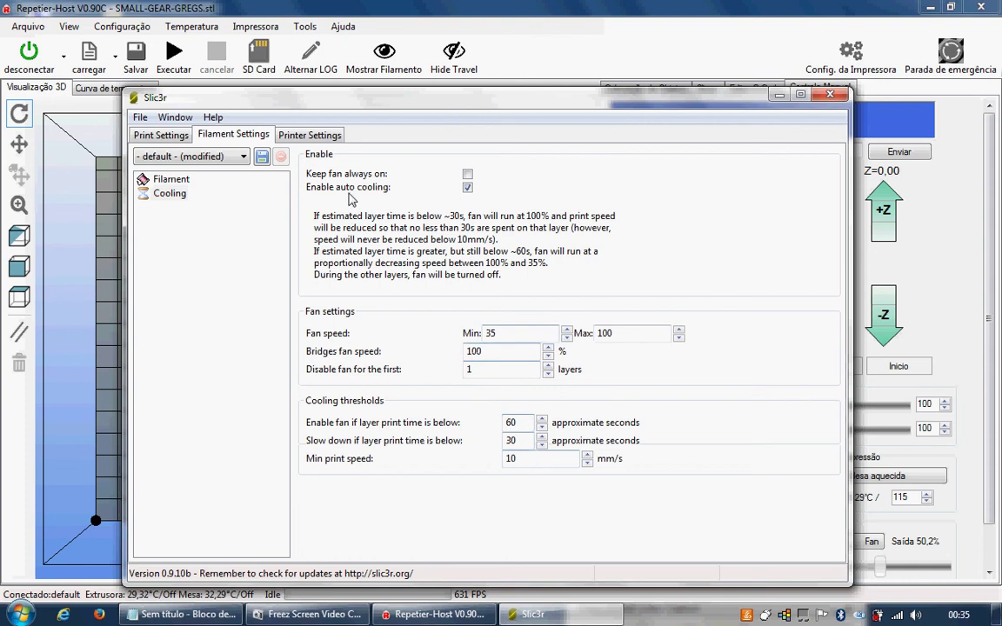
{"action": "left_click", "coordinate": [467, 187]}
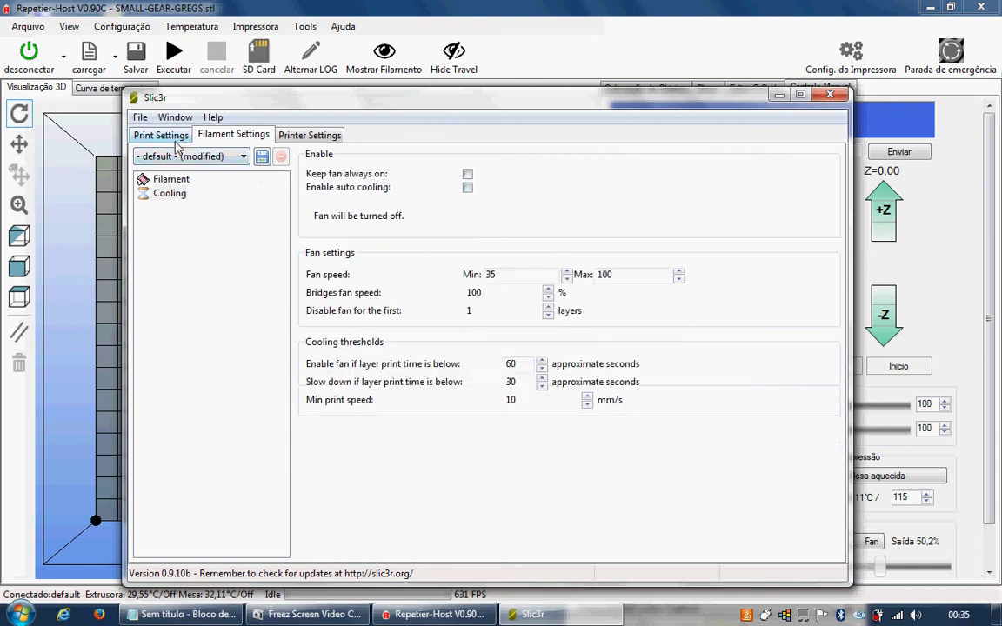
Step: Save the filament settings as a preset named MAQ3D
{"action": "left_click", "coordinate": [261, 156]}
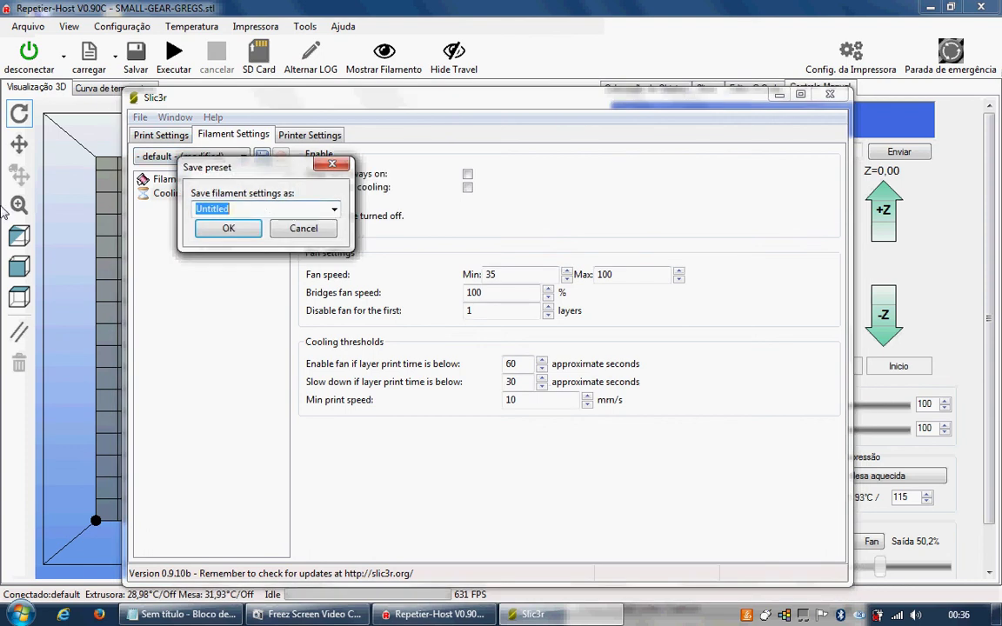
{"action": "type", "text": "MAQ3D"}
{"action": "left_click", "coordinate": [240, 229]}
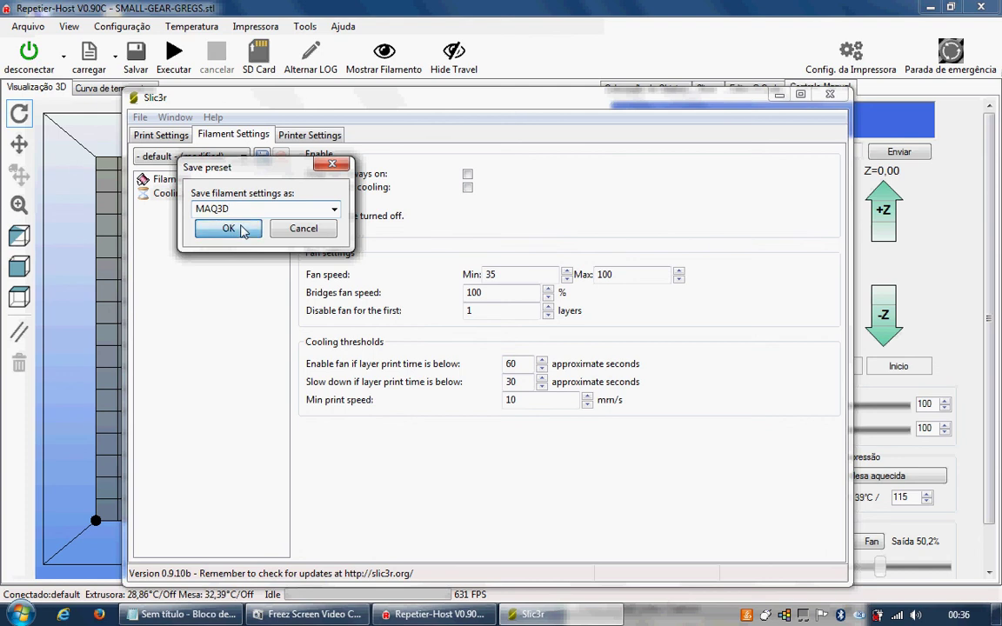
{"action": "left_click", "coordinate": [155, 130]}
{"action": "left_click", "coordinate": [195, 124]}
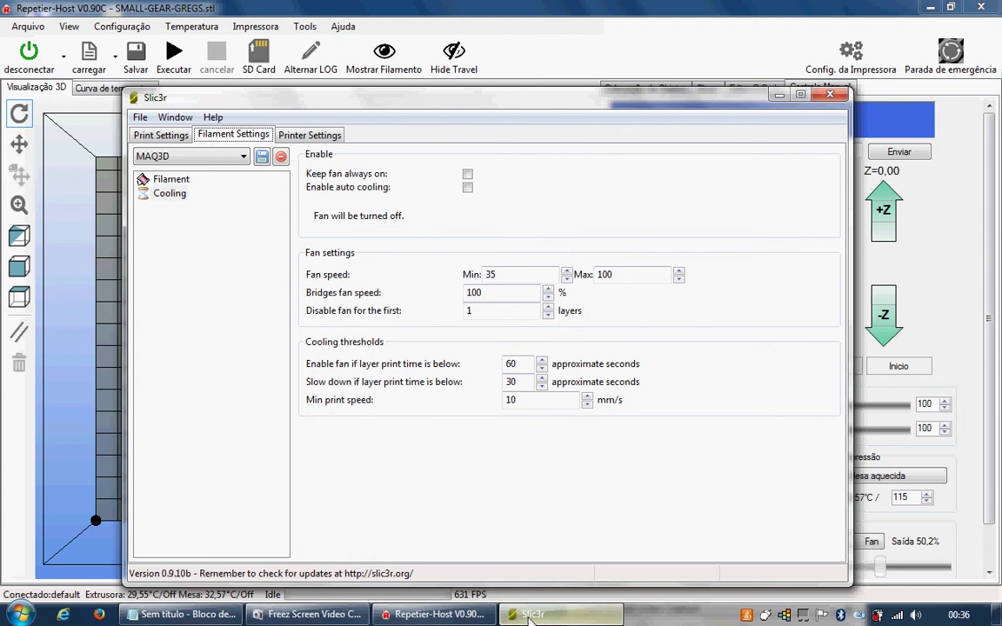
{"action": "left_click", "coordinate": [314, 614]}
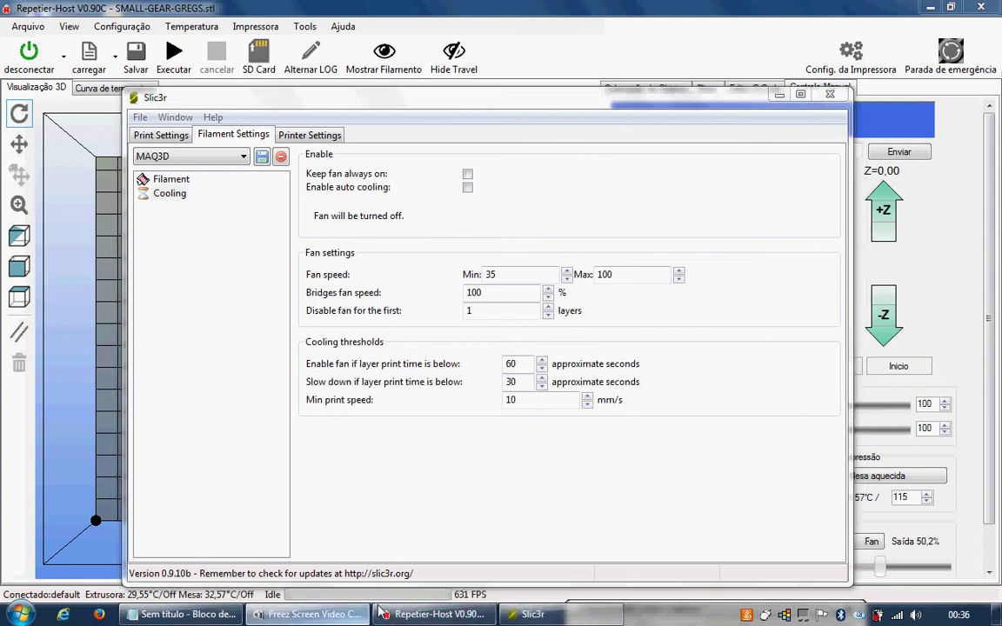
{"action": "left_click", "coordinate": [655, 607]}
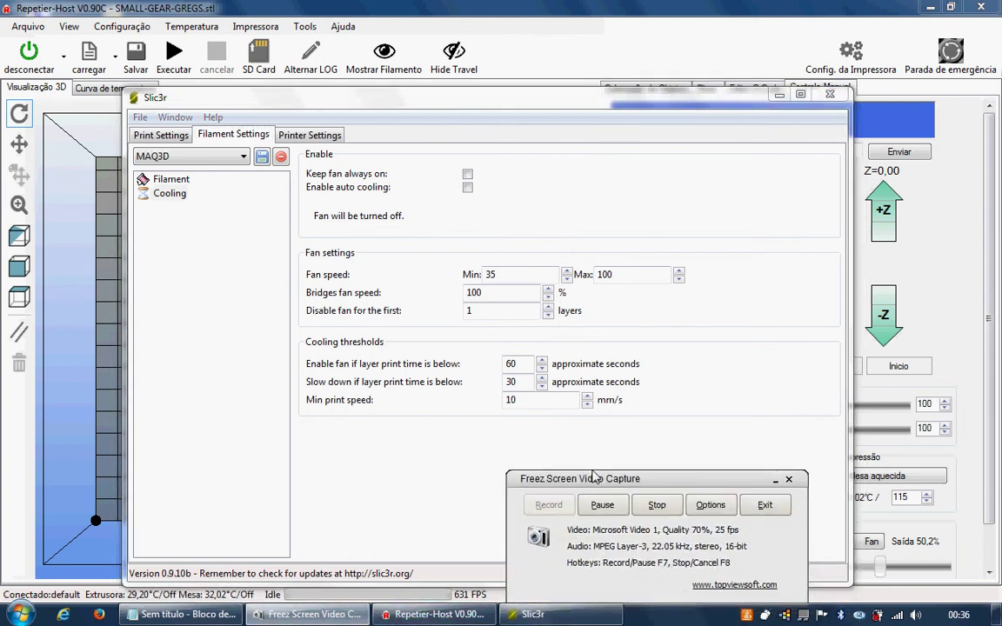